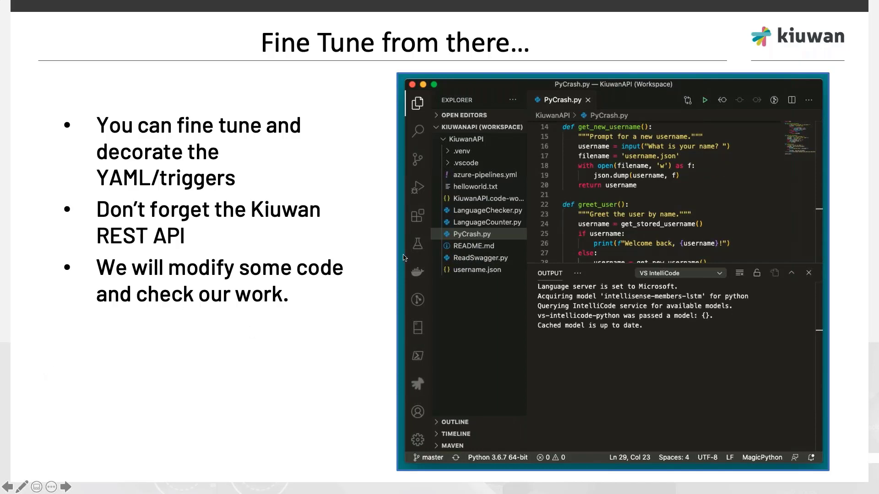
Switch to the Azure DevOps browser window, enlarge it and show the organization's projects.
key("super+Tab")
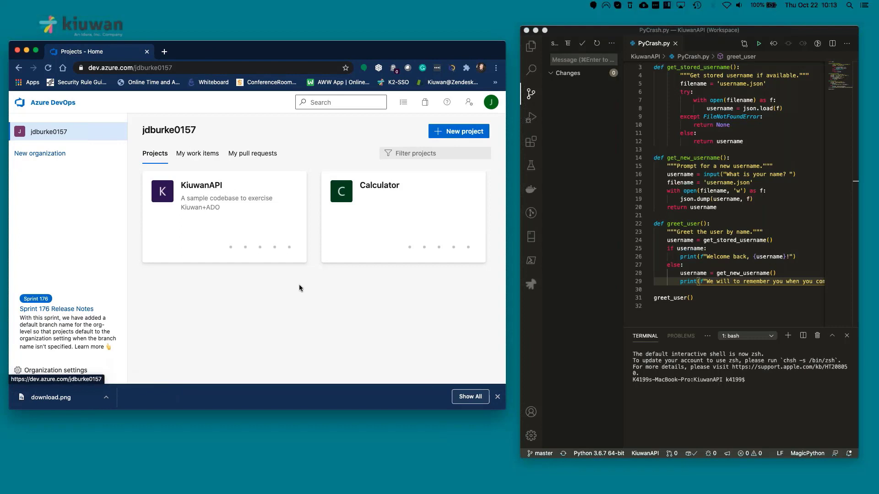
left_click_drag(504, 410, 862, 491)
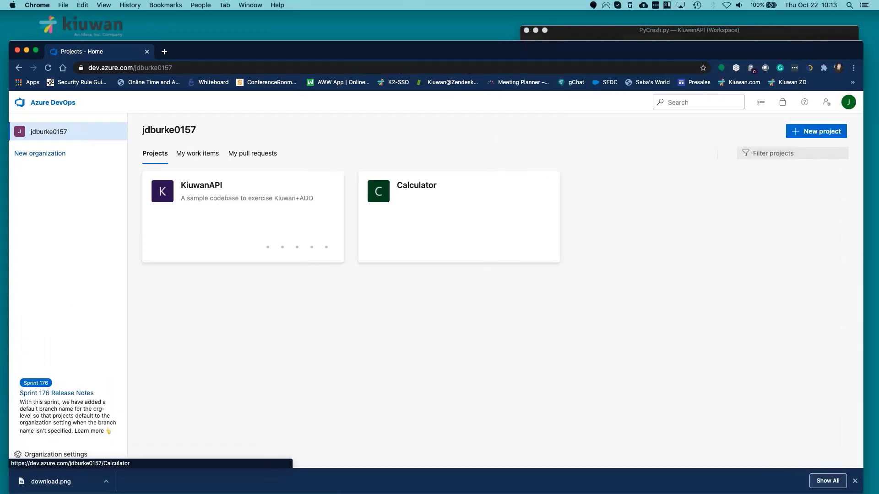
left_click(80, 128)
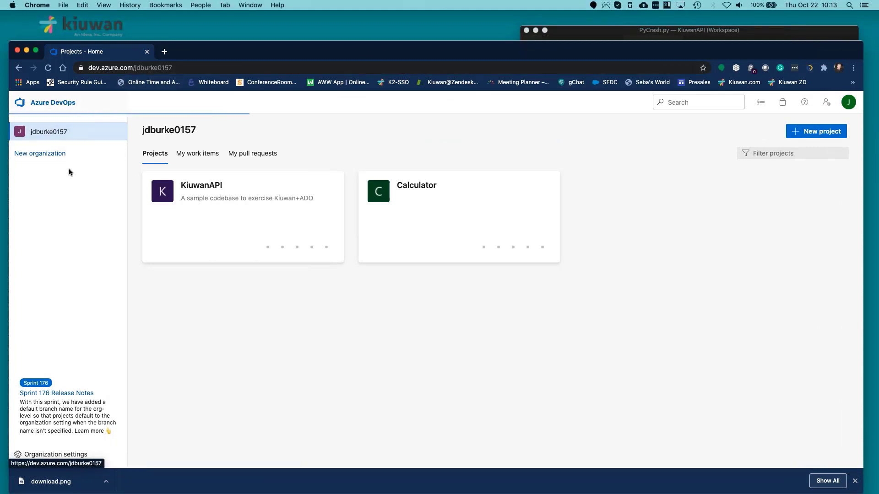
left_click(54, 136)
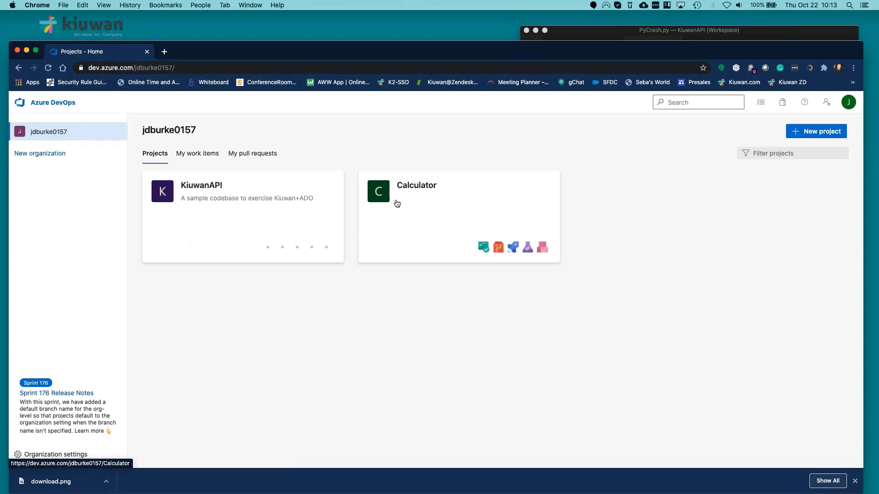
Open the KiuwanAPI project and go to the service connections in its project settings.
left_click(207, 188)
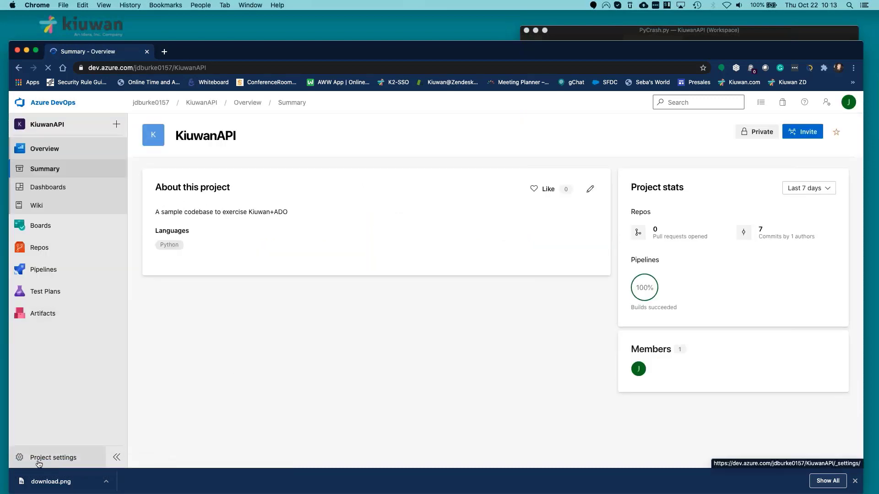
left_click(52, 460)
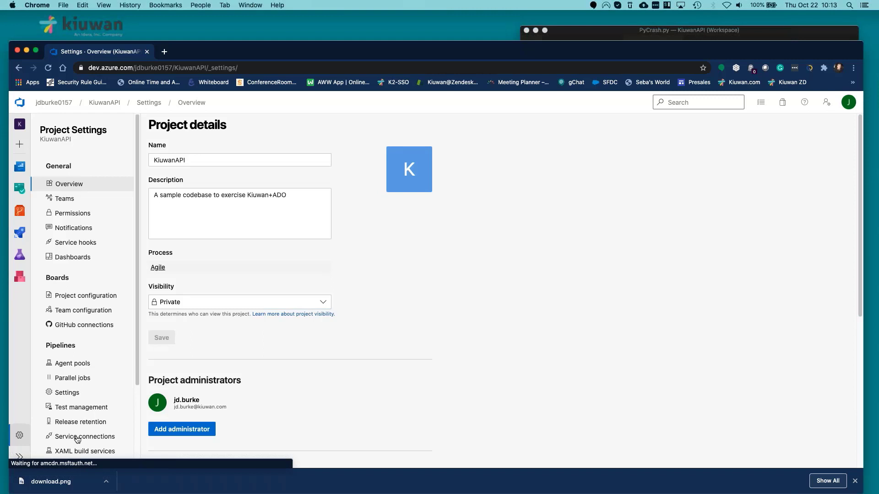
left_click(77, 437)
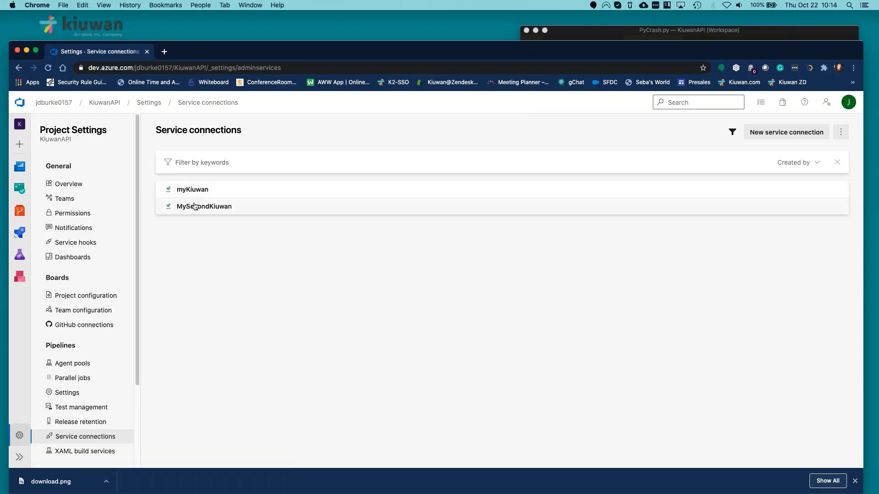
Start a new service connection of the Kiuwan Platform type, found by searching for "kiuwan".
left_click(774, 133)
left_click(683, 154)
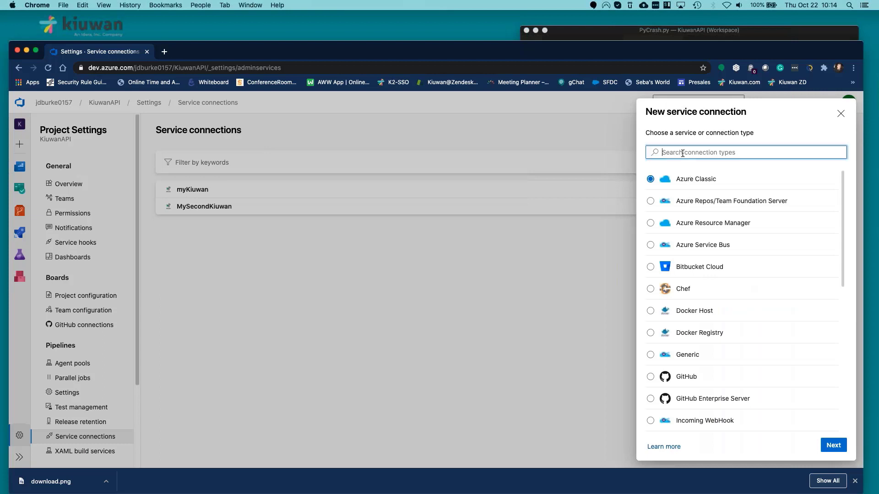
type("kiuwan")
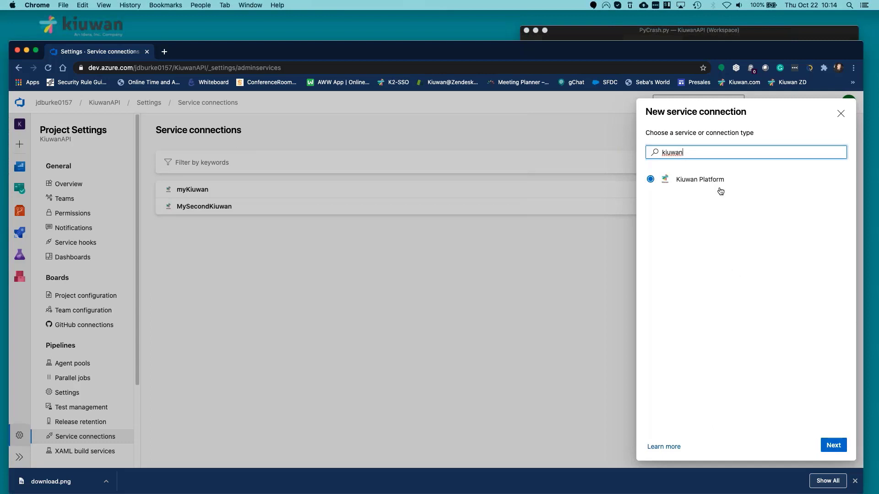
left_click(831, 445)
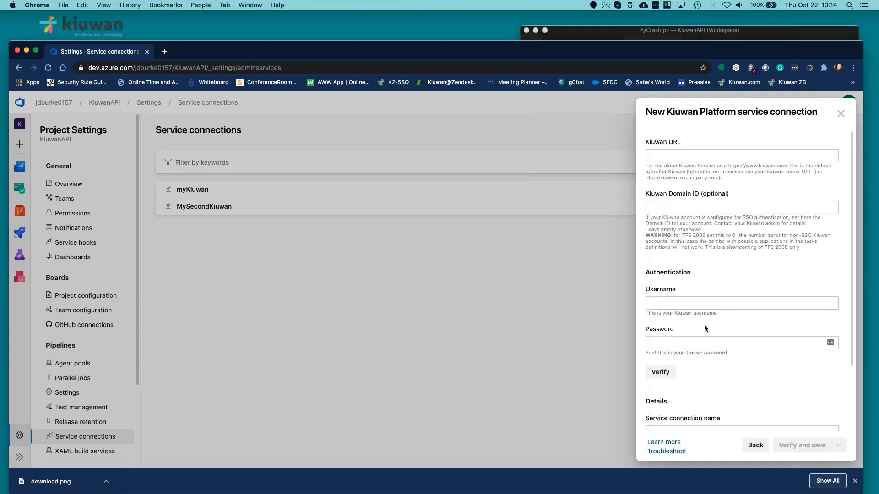
left_click(659, 154)
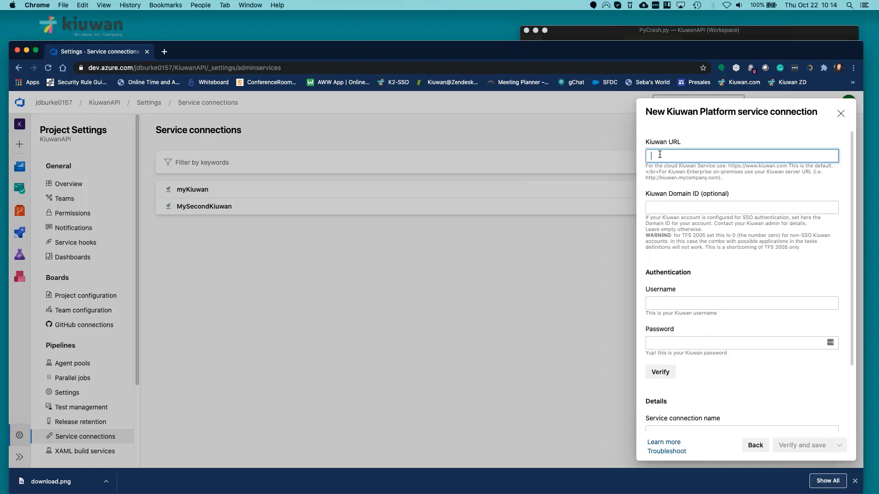
left_click_drag(729, 166, 787, 168)
right_click(775, 167)
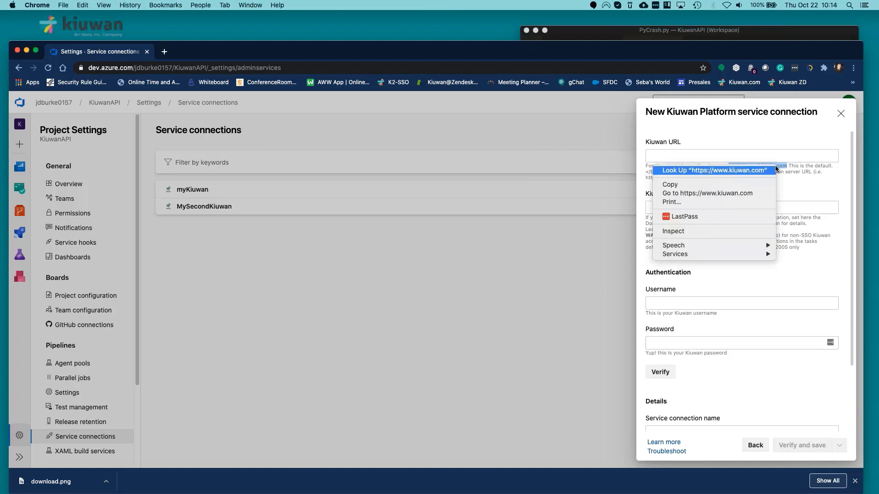
left_click(671, 183)
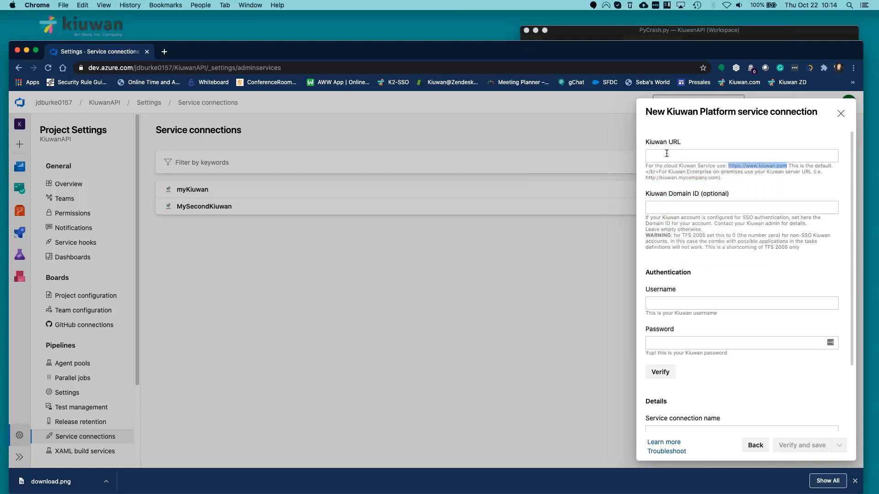
right_click(668, 155)
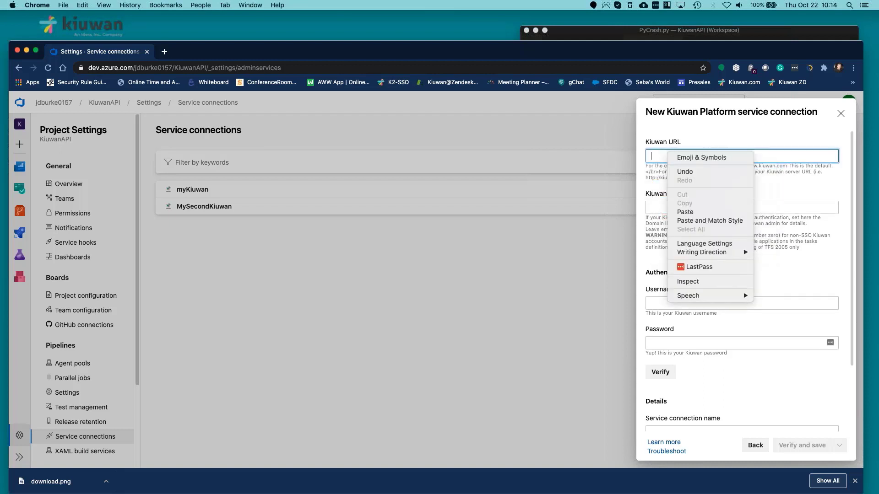
left_click(685, 211)
Verify the connection with the Kiuwan username and password, and close the form without saving it.
scroll(681, 334, "down", 2)
scroll(741, 275, "down", 2)
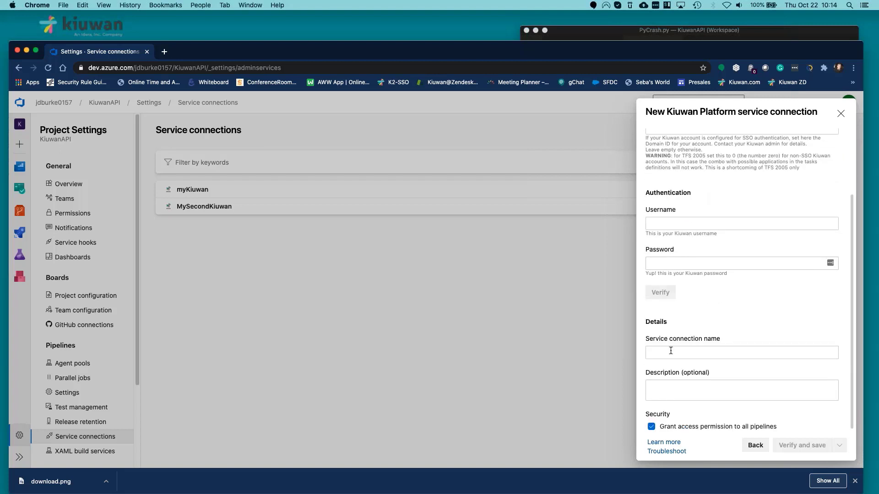
left_click(657, 224)
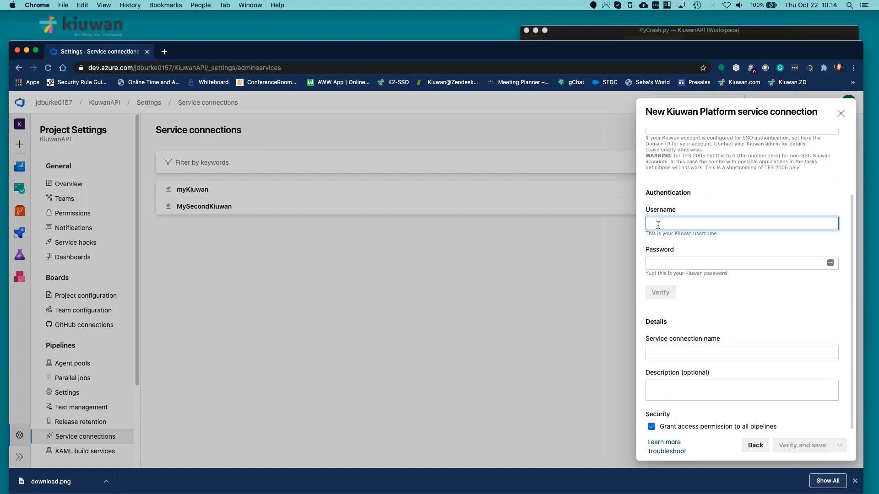
type("US.Demo")
key("Tab")
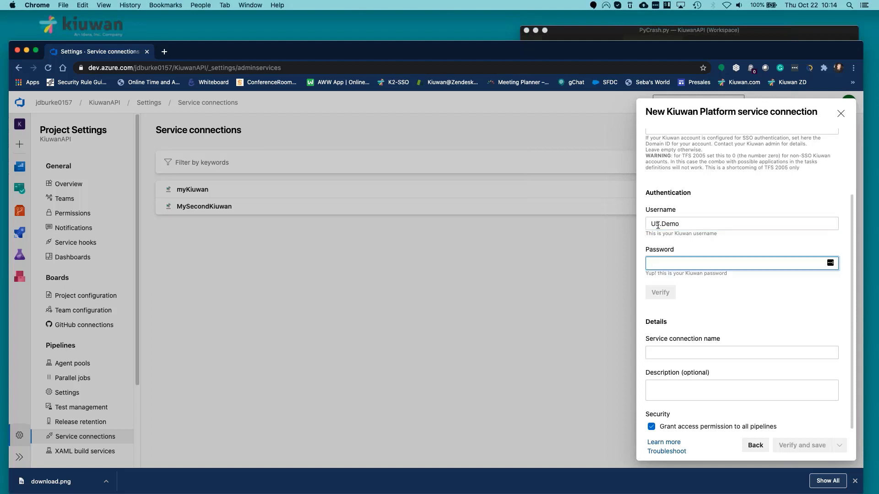
type("•••••••••••••••")
left_click(660, 292)
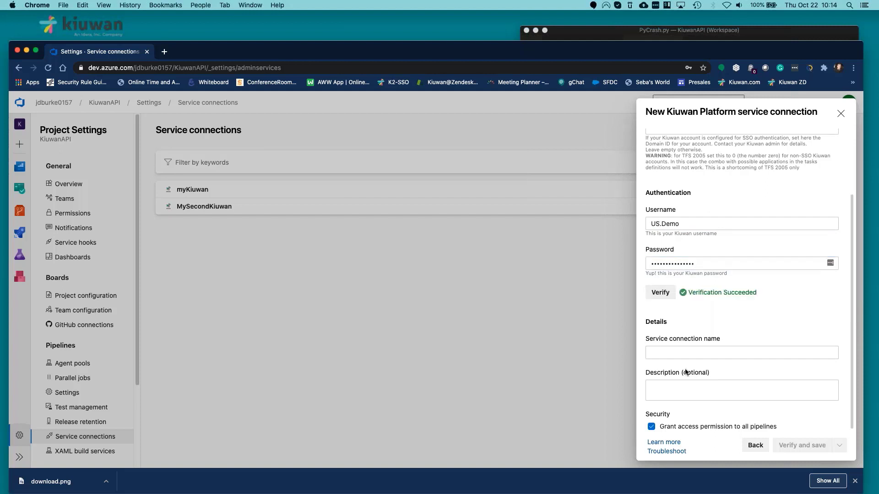
left_click(669, 352)
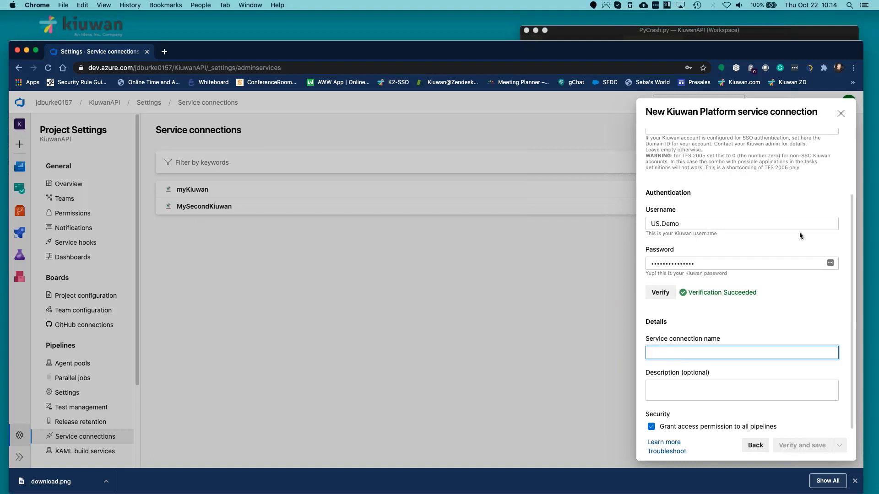
left_click(840, 114)
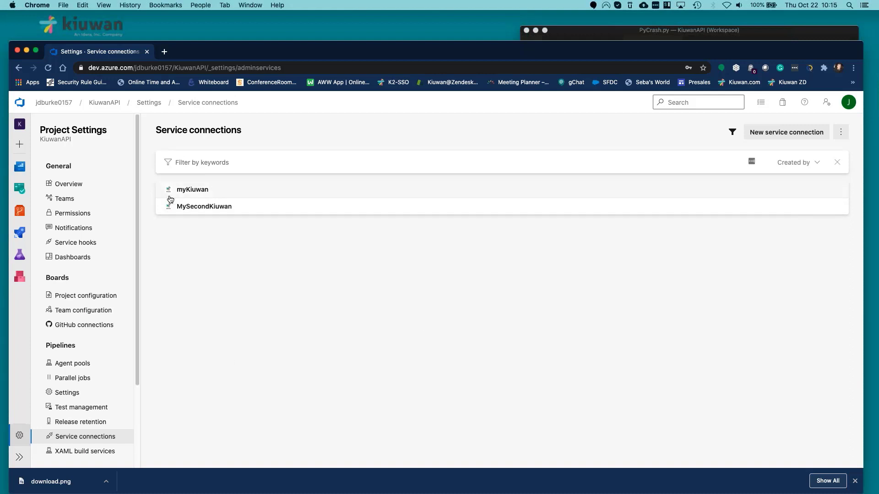
Open the YAML of the KiuwanAPI (1) pipeline for editing and examine its Kiuwan baseline analysis task inputs.
mouse_move(20, 171)
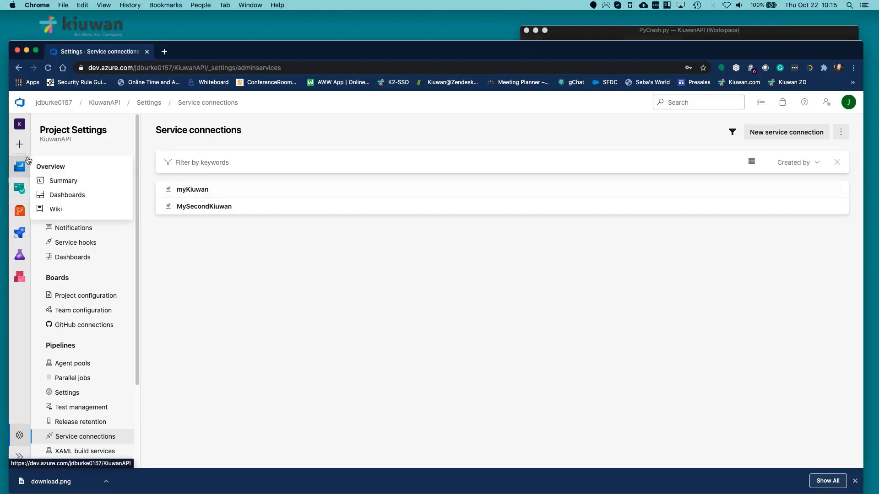
left_click(20, 233)
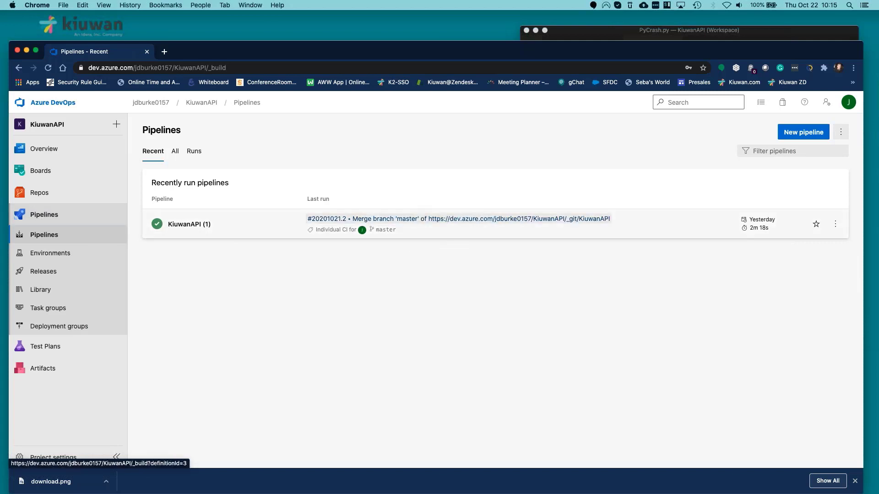
left_click(281, 228)
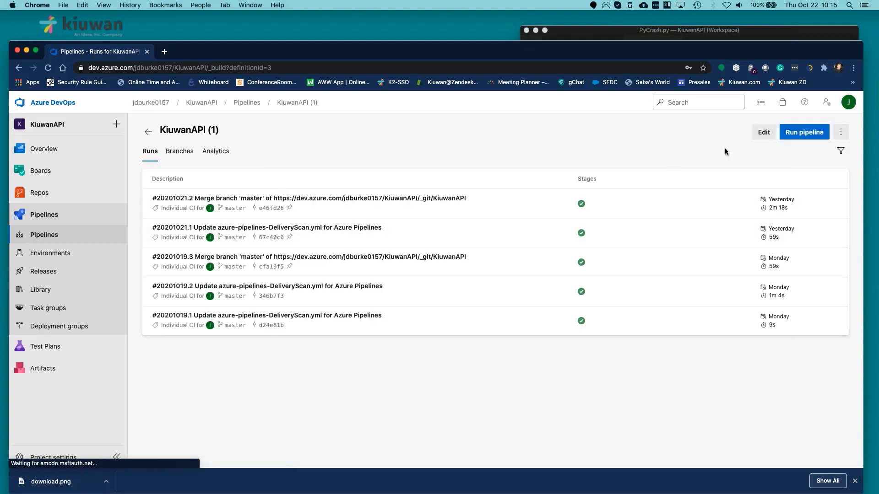
left_click(763, 132)
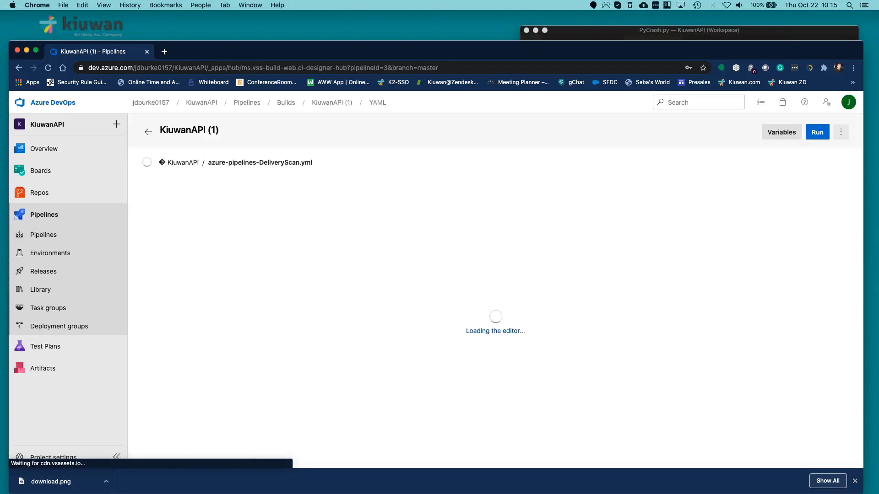
scroll(594, 256, "down", 5)
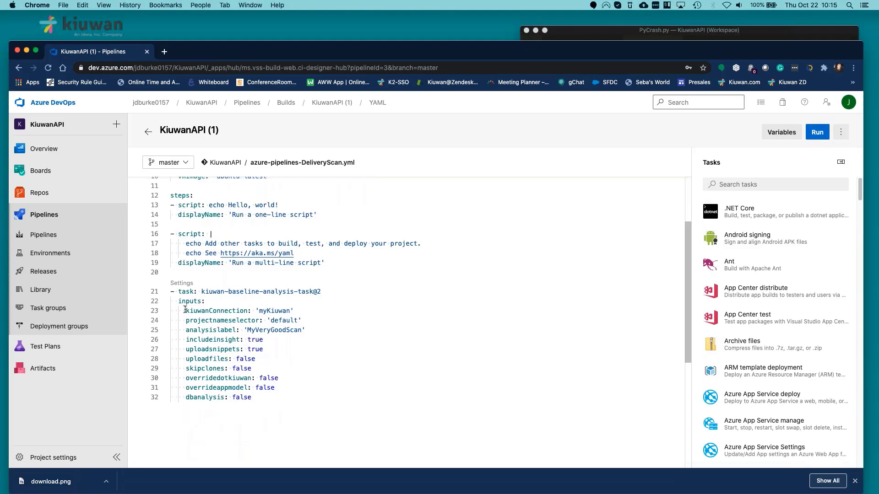
Set up a new pipeline from the KiuwanAPI repository in Azure Repos Git and review its YAML.
left_click(40, 235)
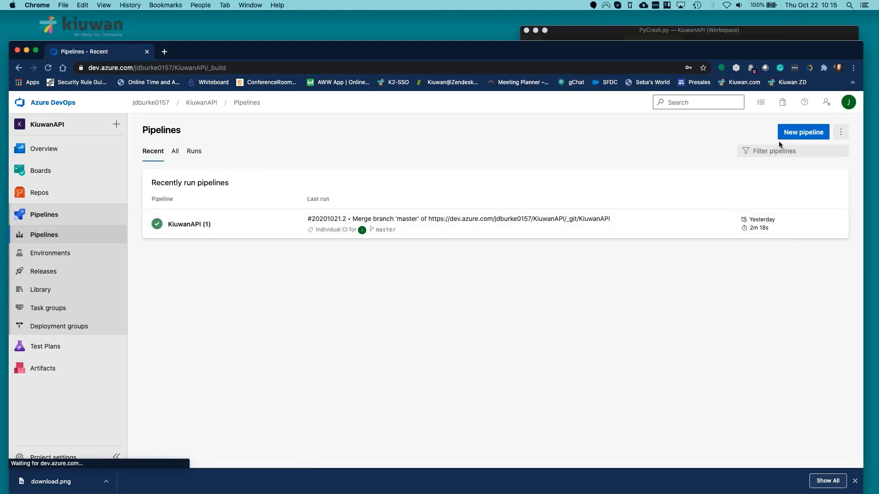
left_click(785, 132)
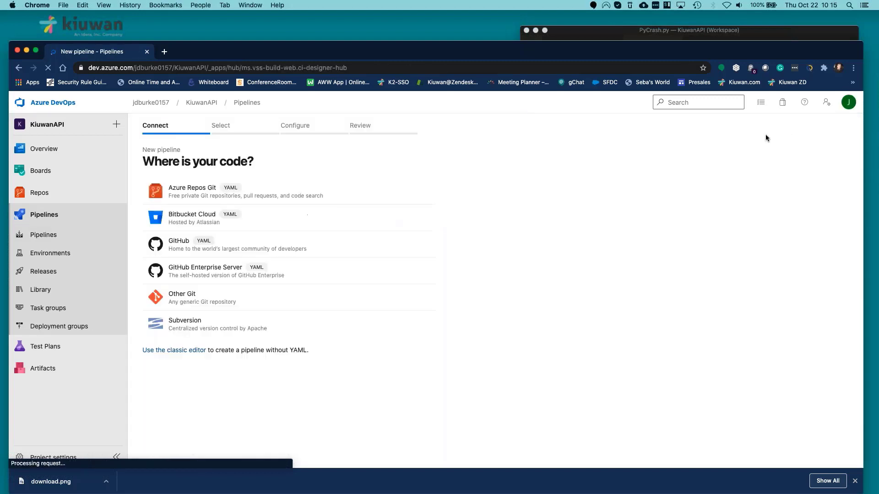
left_click(199, 195)
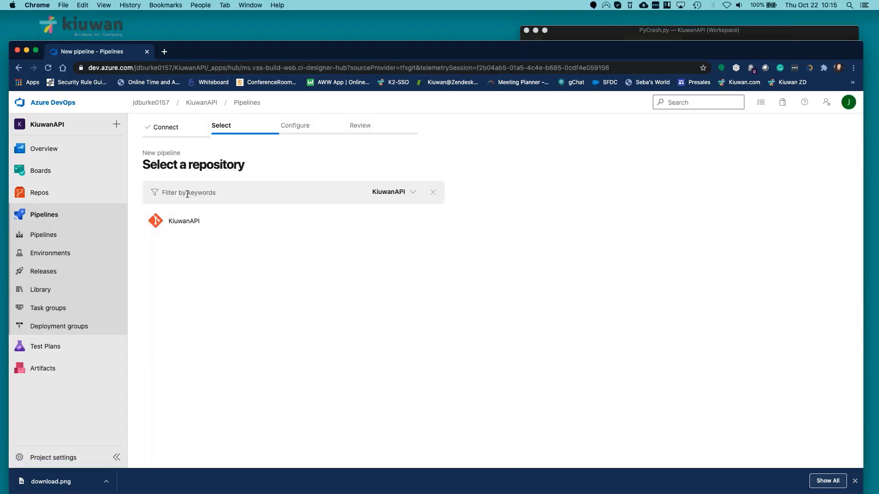
left_click(180, 224)
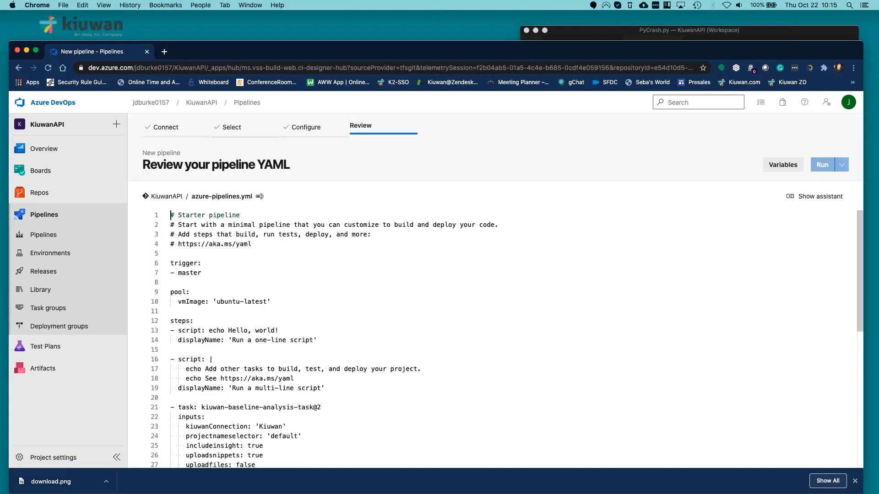
scroll(285, 359, "down", 2)
scroll(286, 359, "down", 5)
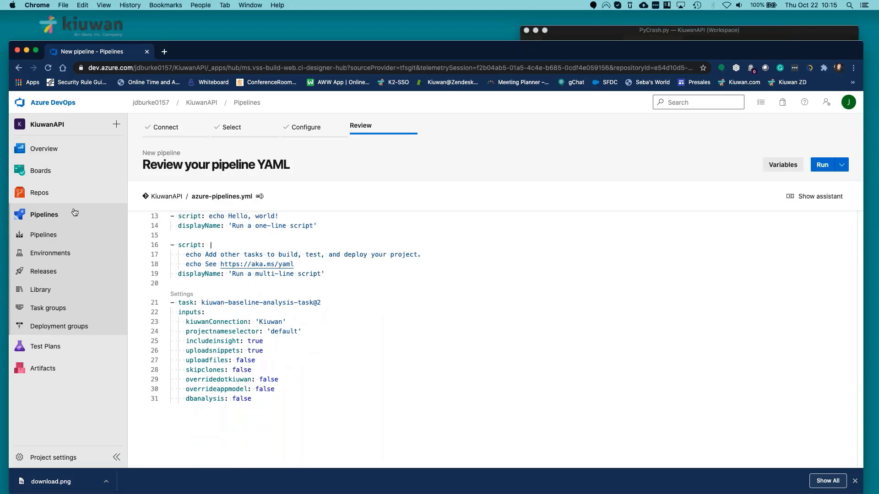
Return to the KiuwanAPI (1) pipeline's YAML editor and search the available tasks for "kiuwan".
left_click(46, 236)
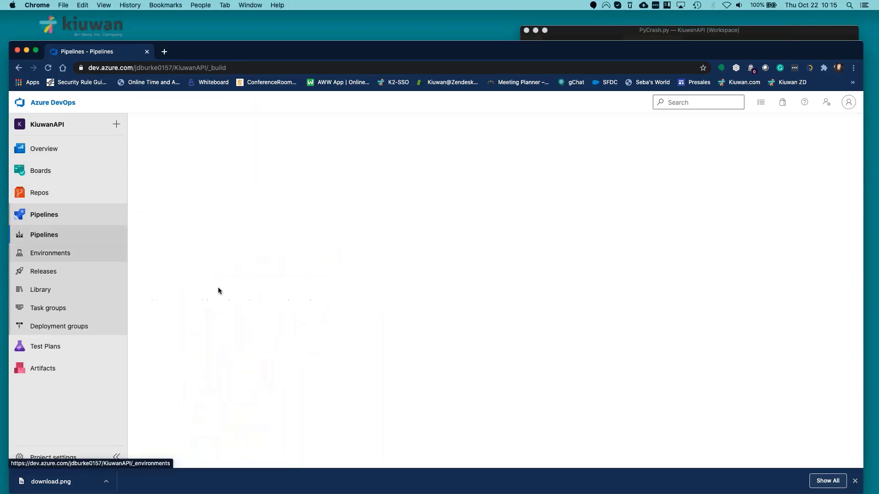
left_click(188, 227)
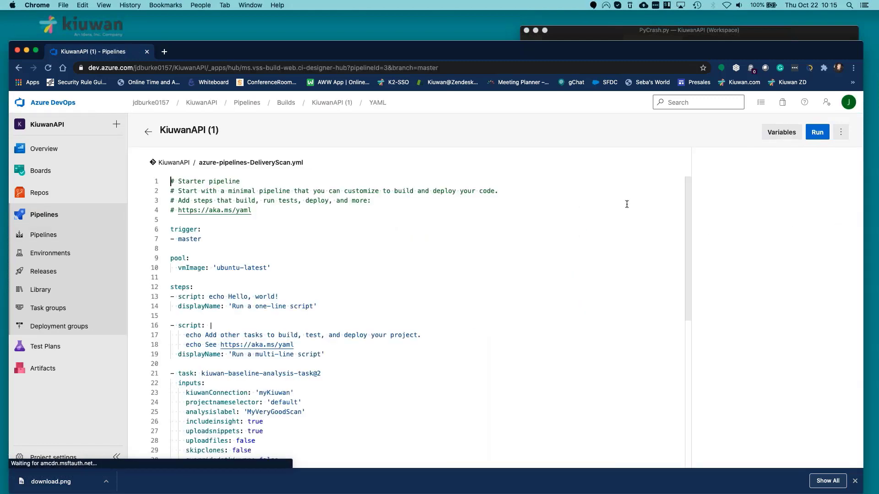
left_click(742, 186)
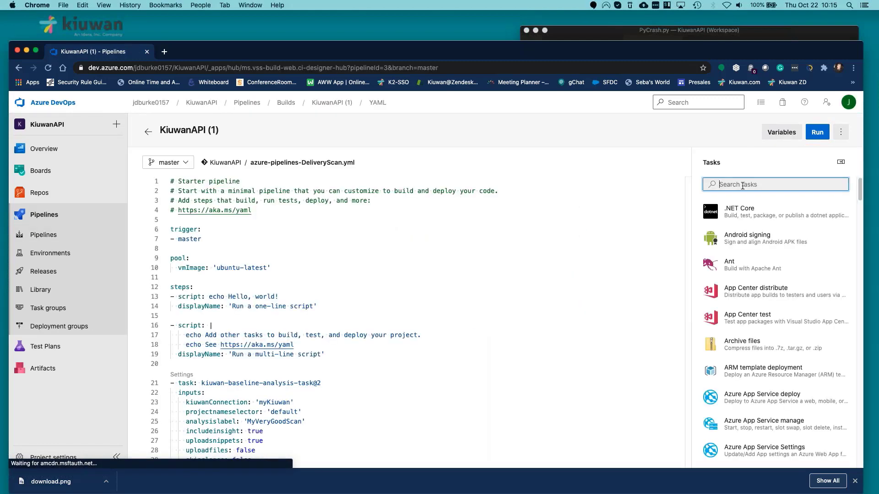
type("kiu")
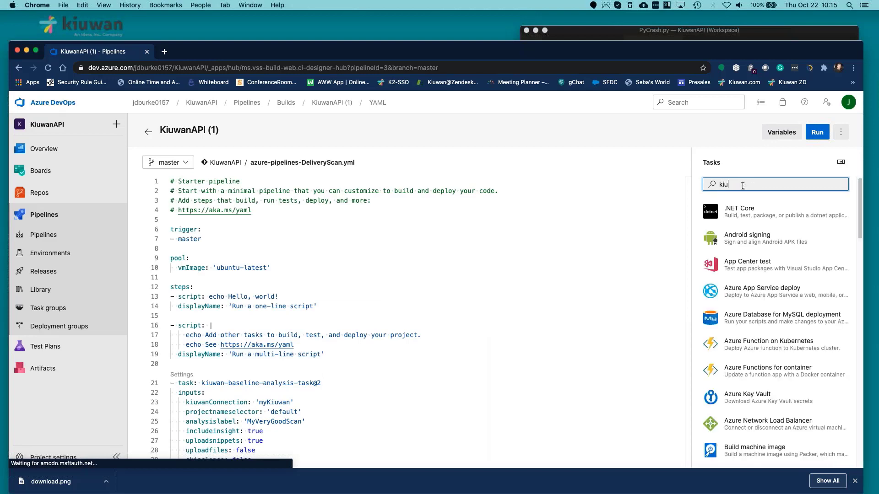
type("wan")
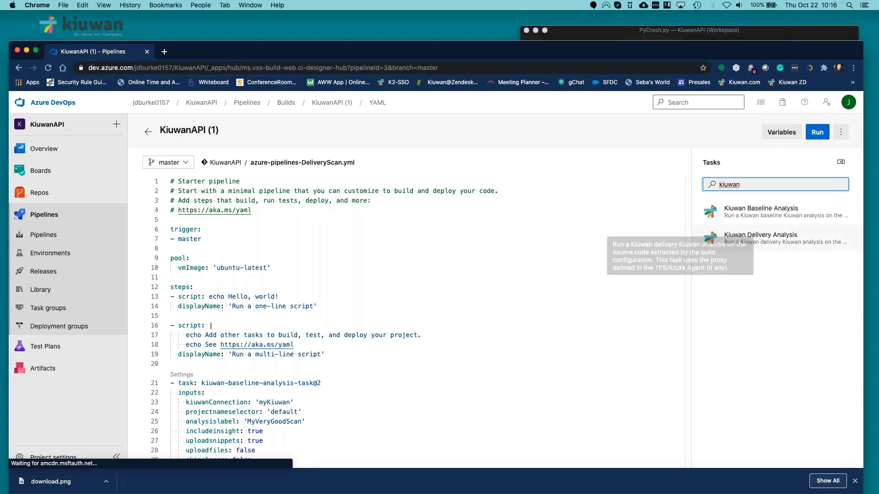
Delete the existing kiuwan-baseline-analysis-task@2 block from the end of azure-pipelines-DeliveryScan.yml.
scroll(487, 392, "down", 5)
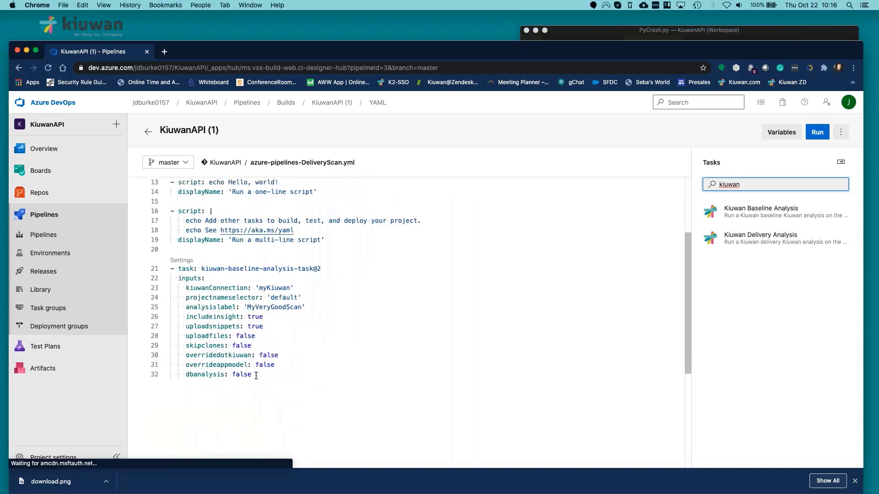
left_click_drag(256, 375, 171, 269)
key("BackSpace")
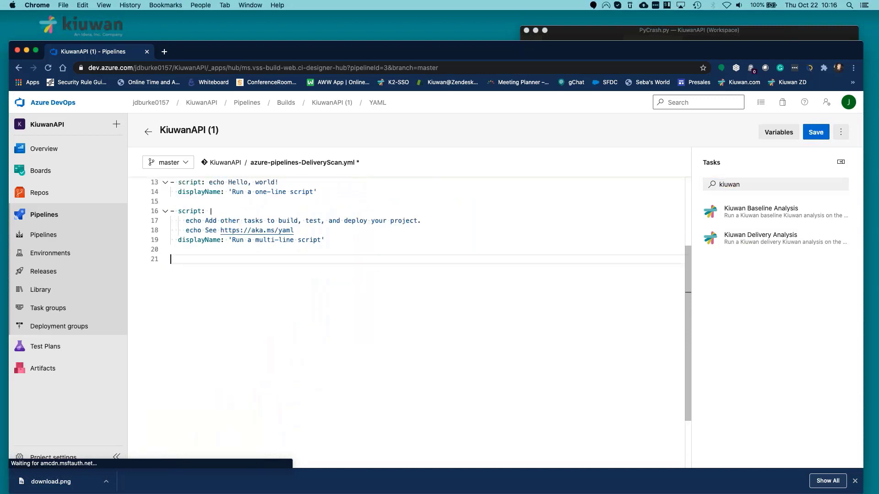
Set up a Kiuwan Baseline Analysis task with the myKiuwan service and review its database code and advanced analysis settings.
left_click(756, 212)
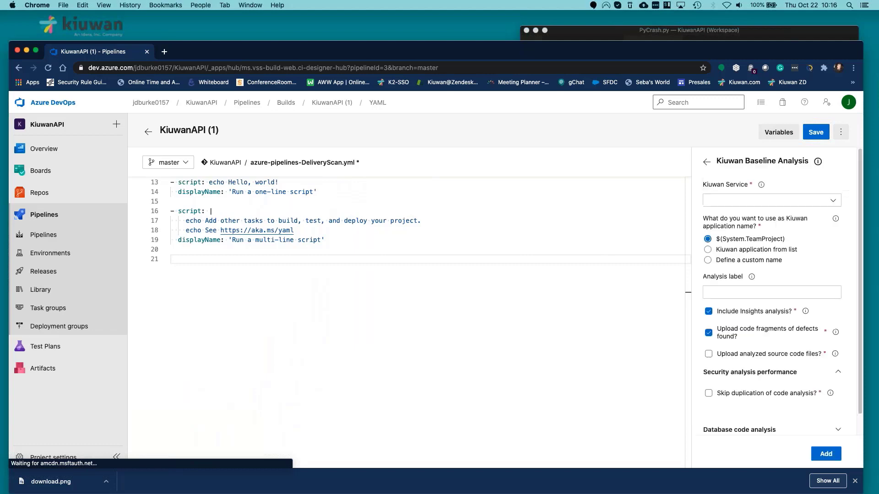
left_click(744, 202)
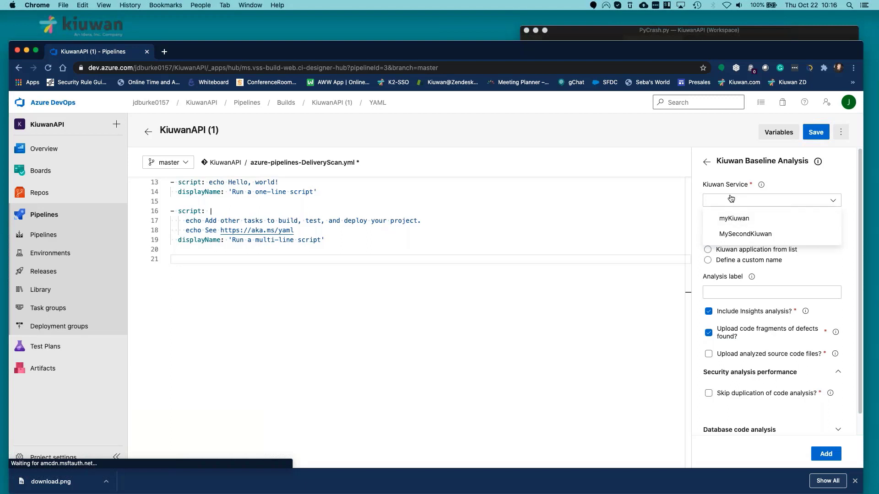
left_click(731, 221)
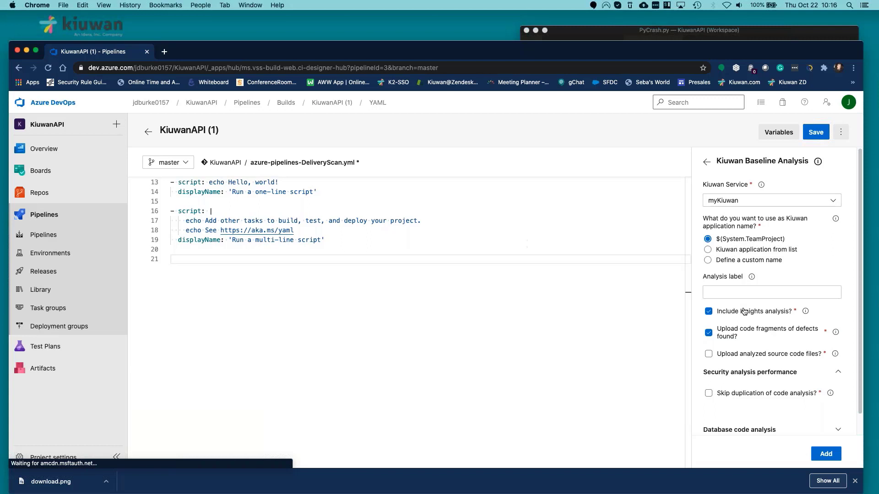
scroll(755, 351, "down", 2)
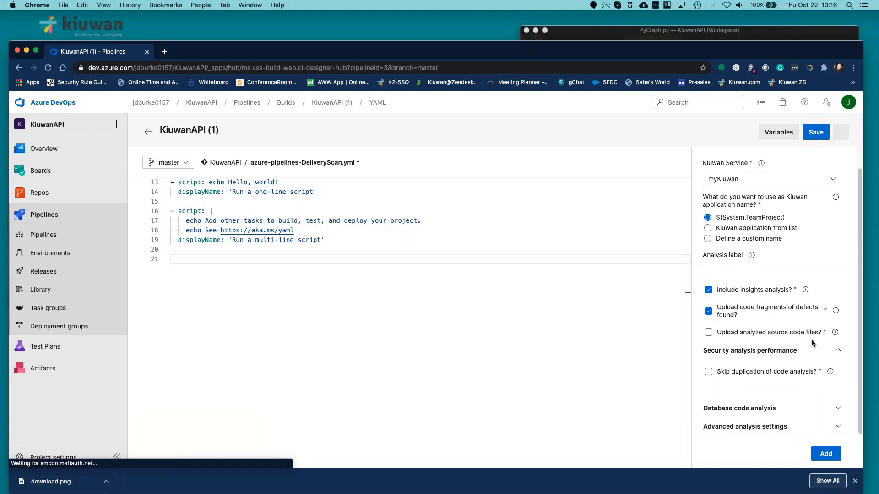
left_click(839, 409)
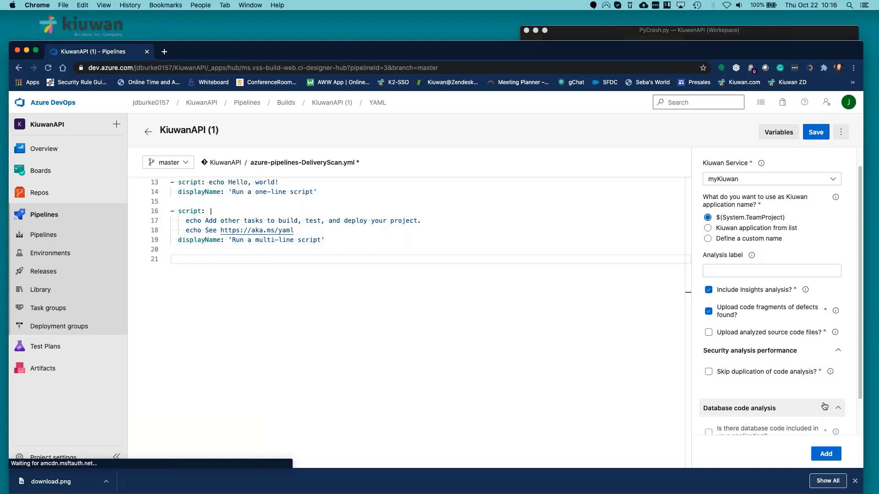
scroll(759, 270, "down", 3)
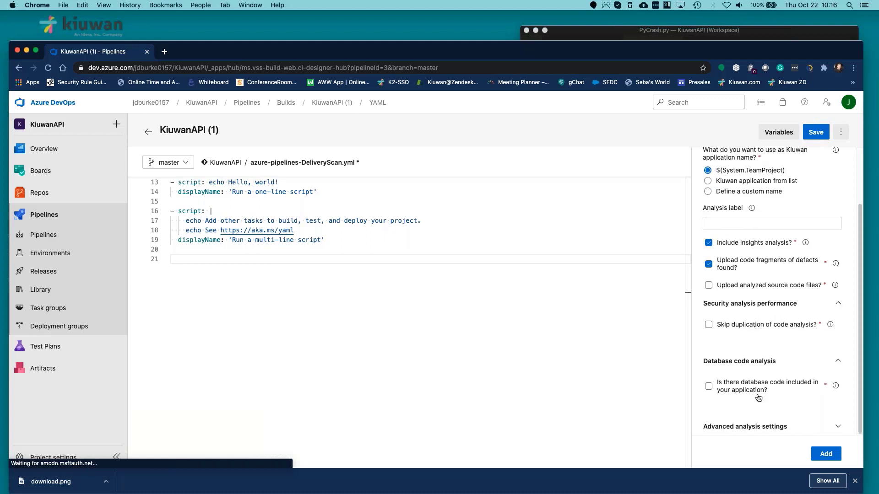
left_click(837, 428)
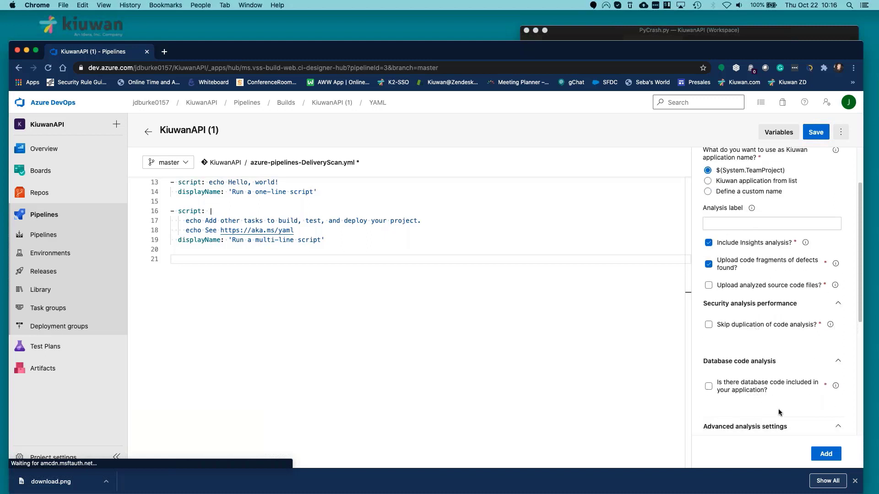
scroll(777, 411, "down", 10)
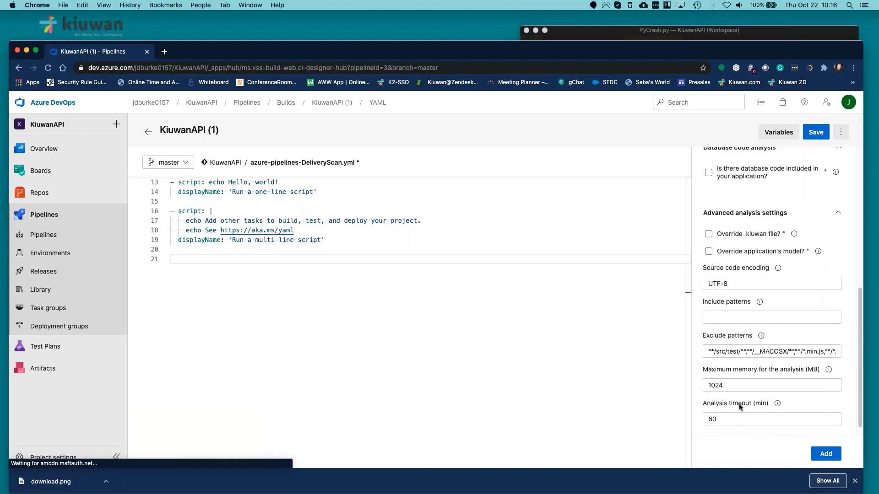
scroll(738, 404, "down", 1)
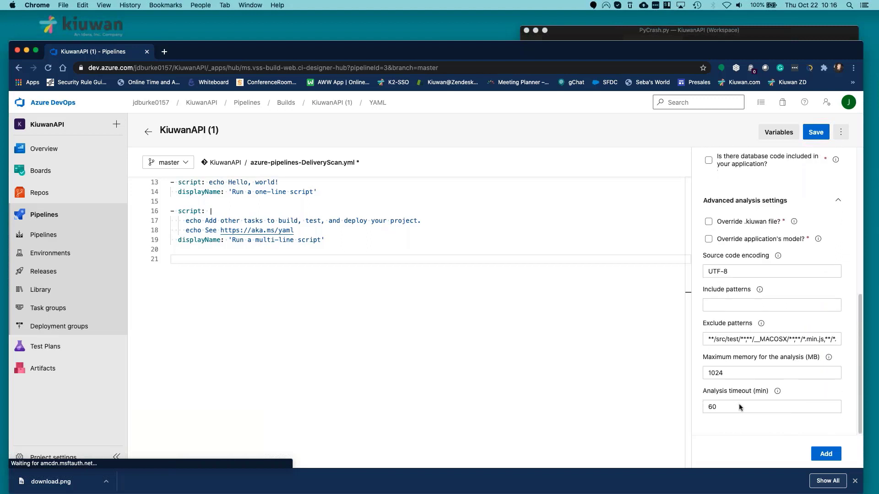
Add the configured baseline analysis task to the pipeline YAML and commit the file directly to the master branch.
left_click(826, 455)
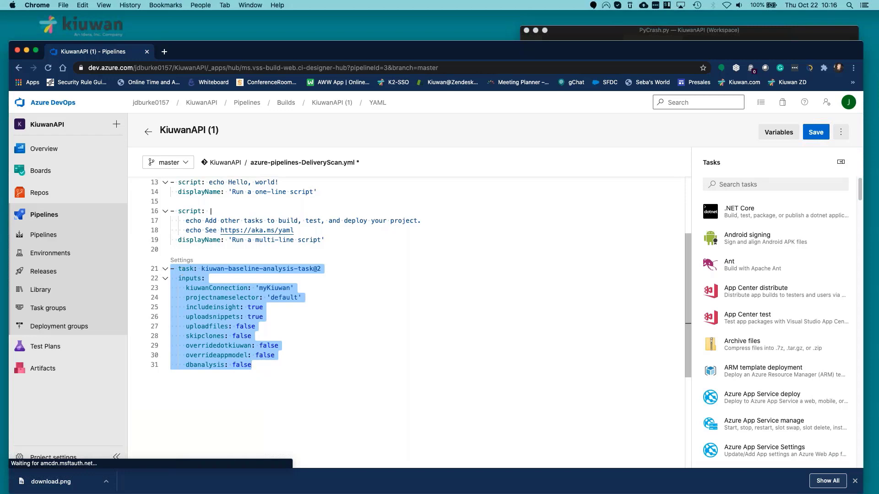
left_click(809, 132)
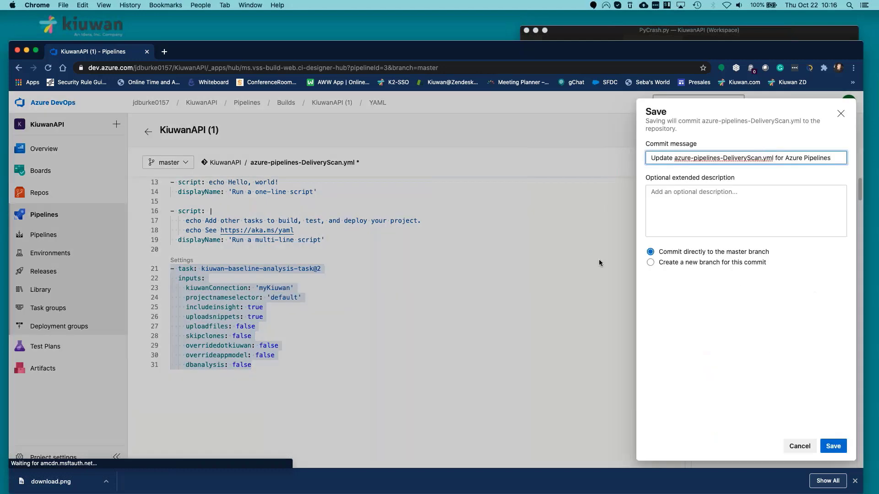
left_click(833, 446)
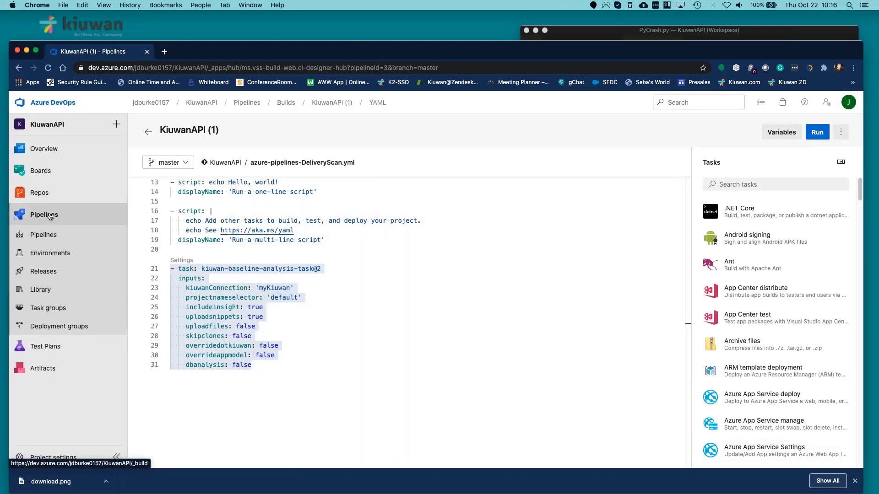
Check the KiuwanAPI repository files and the list of recently run pipelines.
left_click(49, 216)
left_click(40, 190)
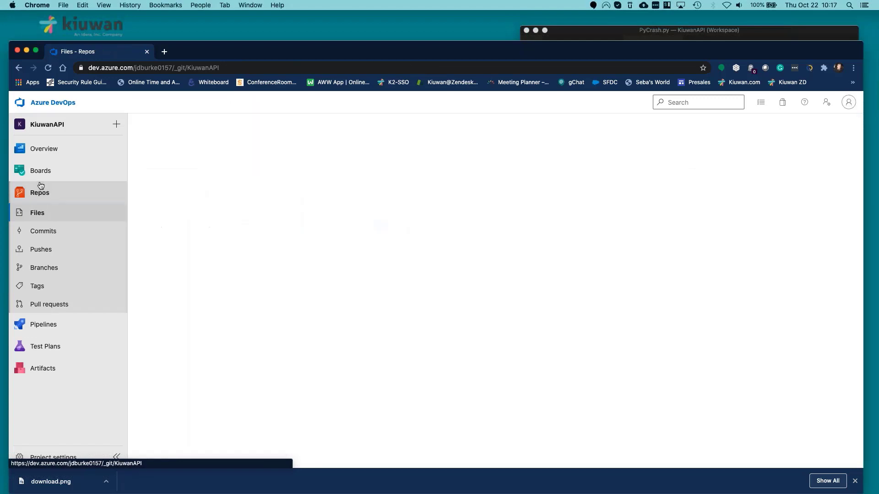
mouse_move(41, 173)
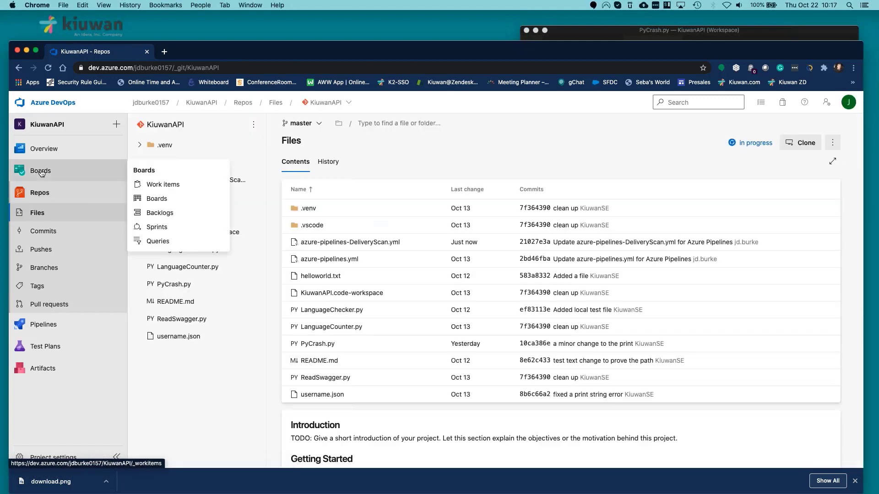
left_click(45, 324)
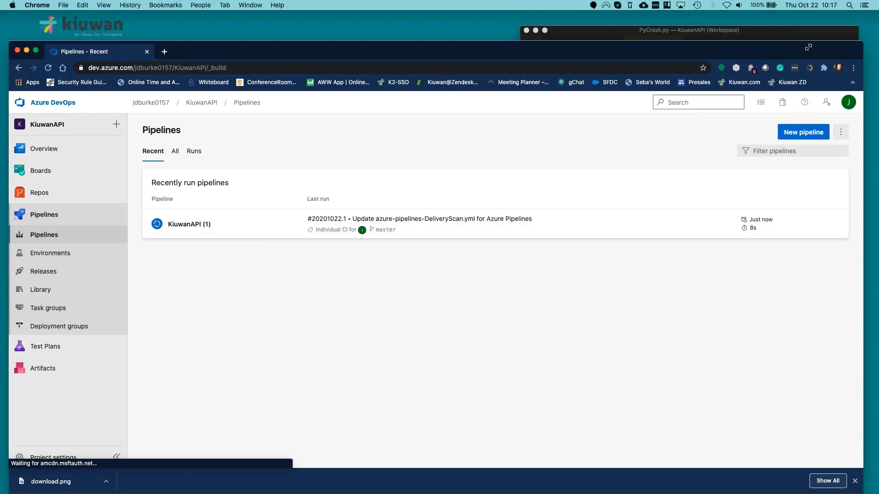
Narrow the browser window so the code editor shows beside it, and open the KiuwanAPI project summary.
left_click_drag(808, 47, 505, 56)
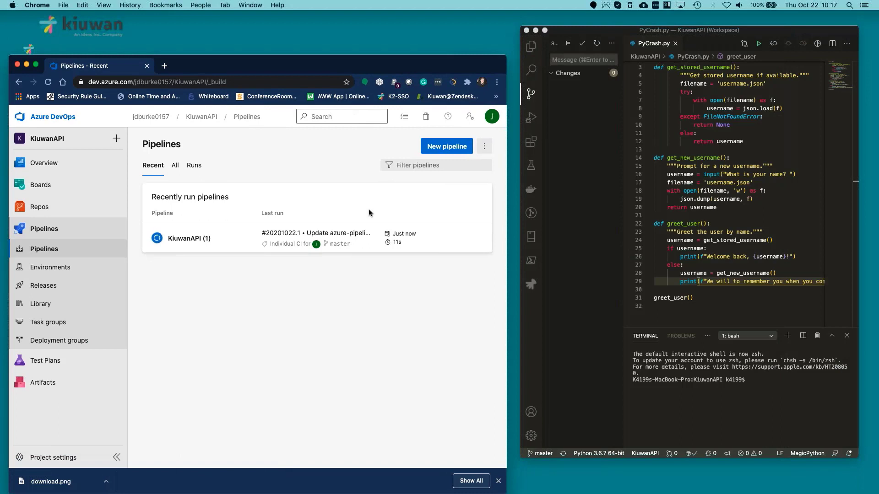
left_click(44, 166)
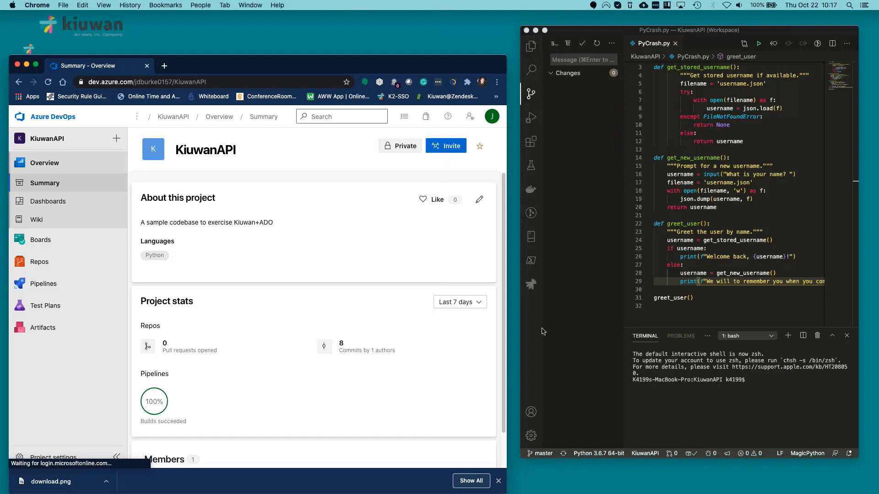
mouse_move(129, 304)
Switch to Visual Studio Code, remove the stray "to" from the "We will to remember you" string in PyCrash.py, and save the file.
left_click(554, 161)
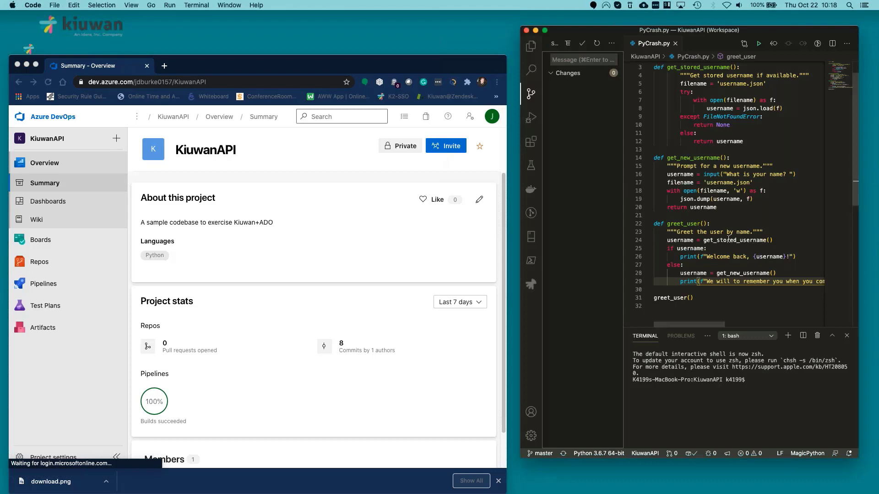
scroll(728, 239, "up", 1)
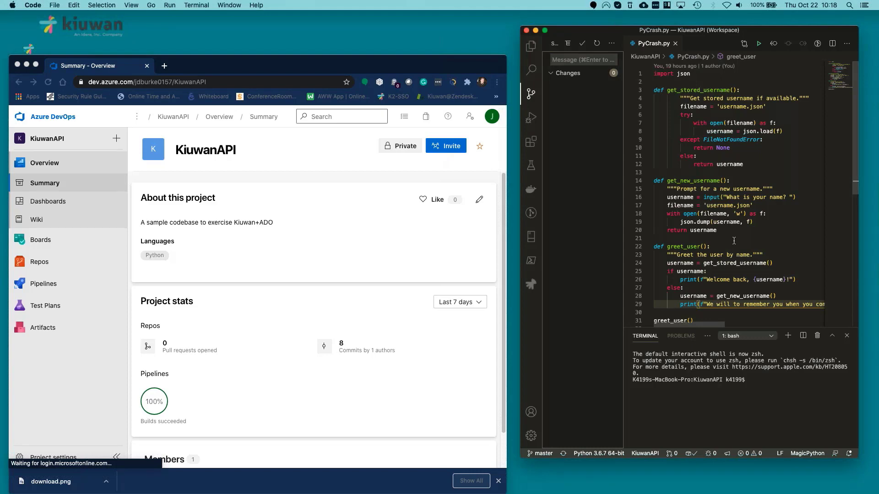
left_click(729, 282)
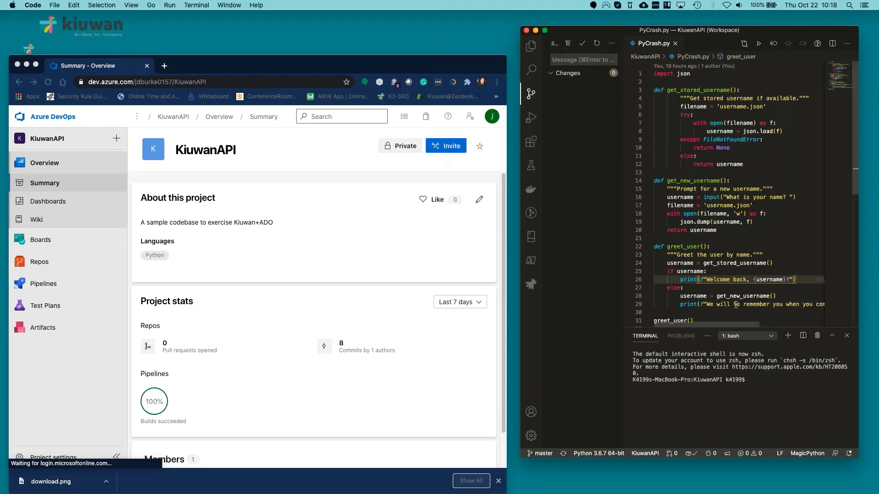
left_click(735, 304)
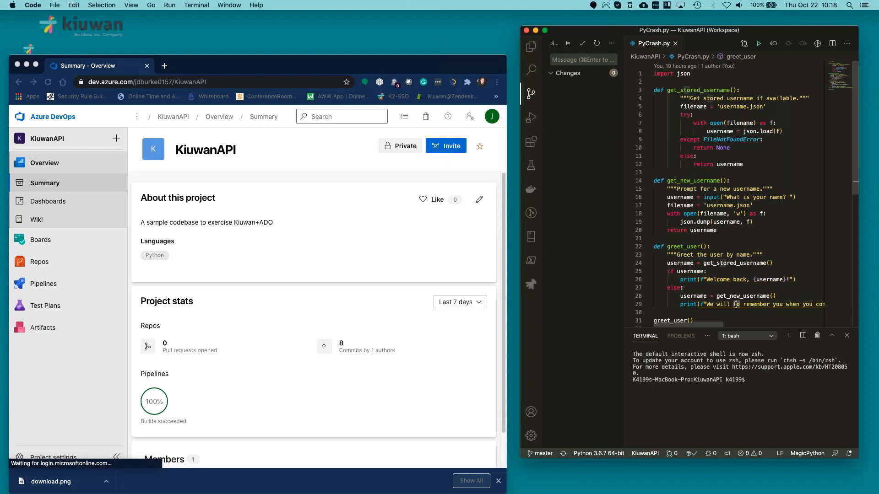
key("Delete")
key("Delete")
key("Delete")
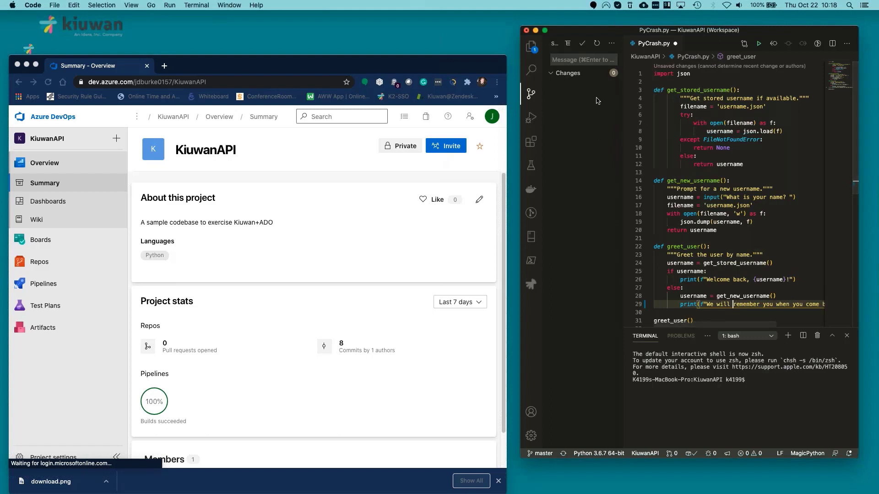
left_click(55, 5)
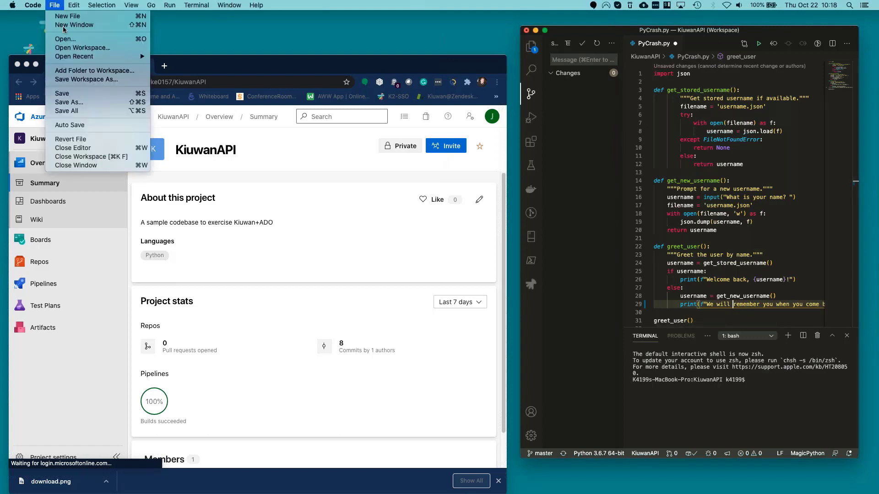
left_click(69, 93)
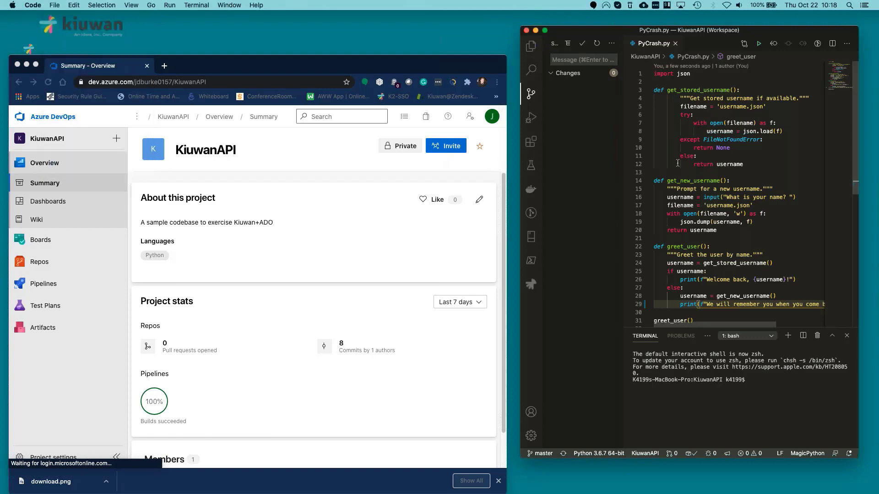
Stage the modified PyCrash.py in source control.
left_click(532, 94)
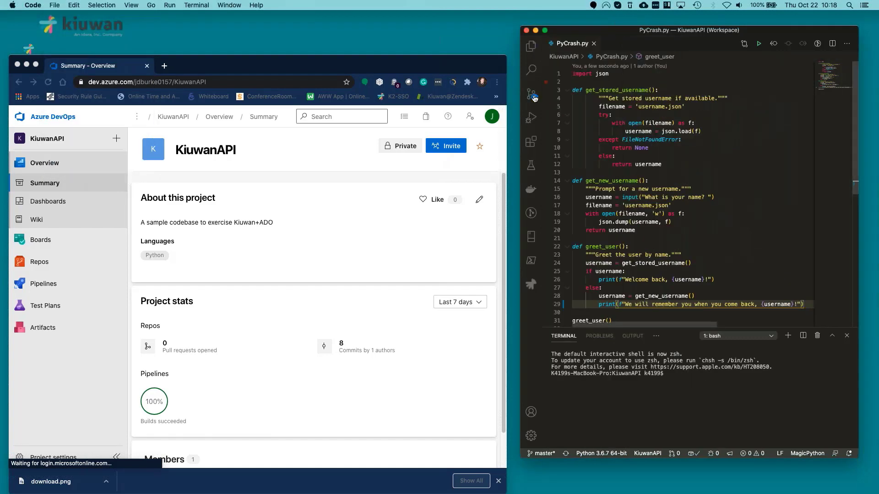
left_click(531, 94)
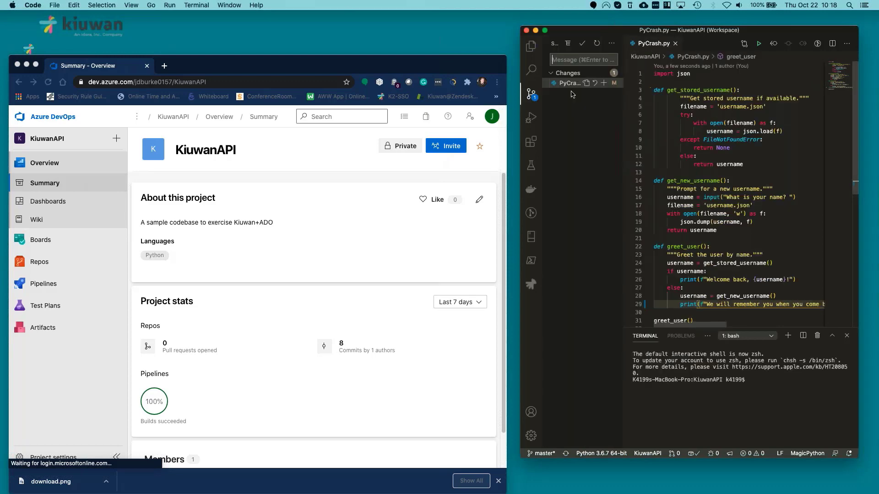
left_click(603, 83)
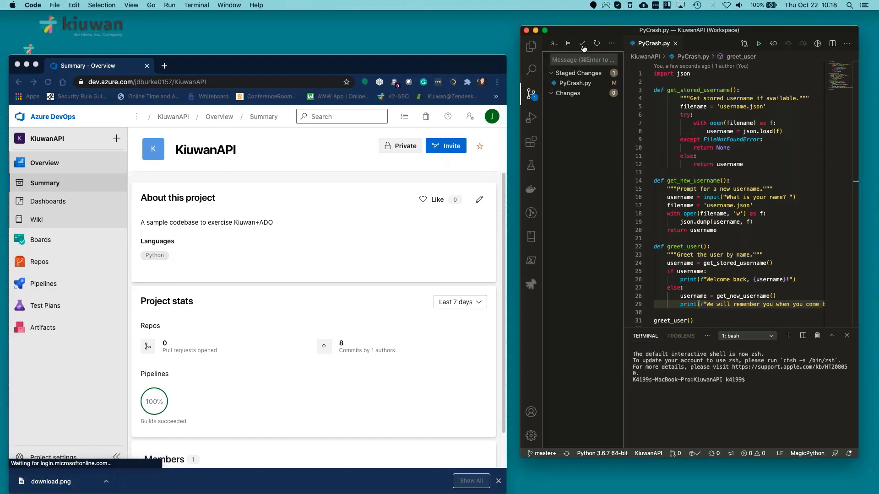
Commit the staged PyCrash.py change to master with the message "print string change".
left_click(582, 45)
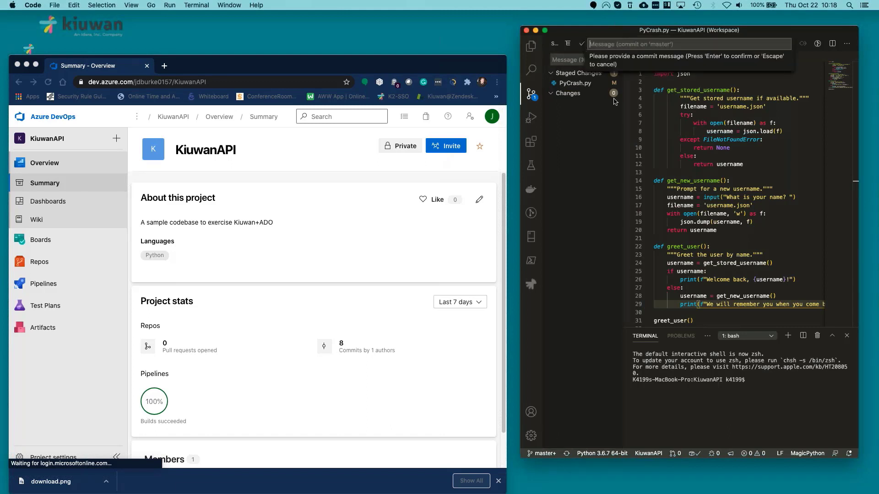
key("Escape")
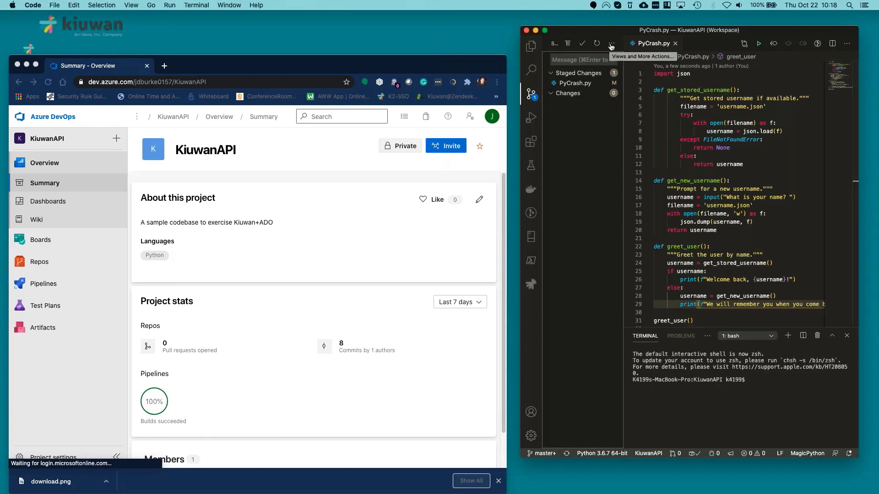
left_click(582, 44)
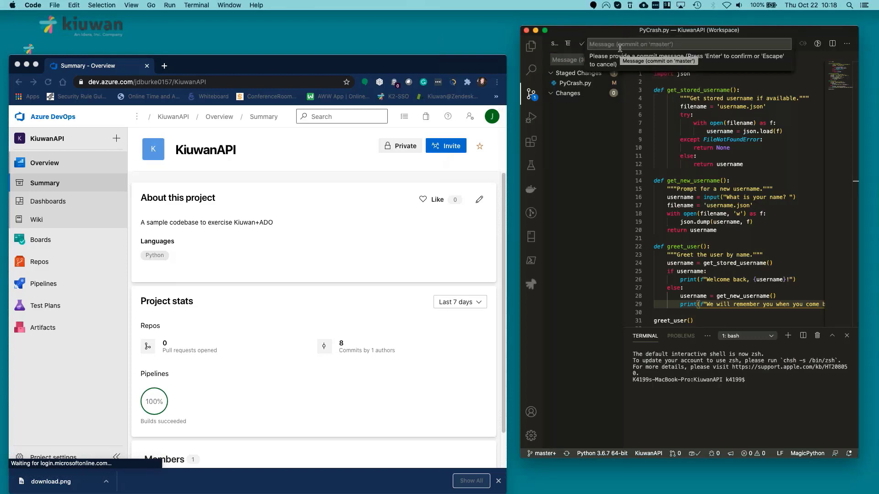
type("s")
key("BackSpace")
type("print s")
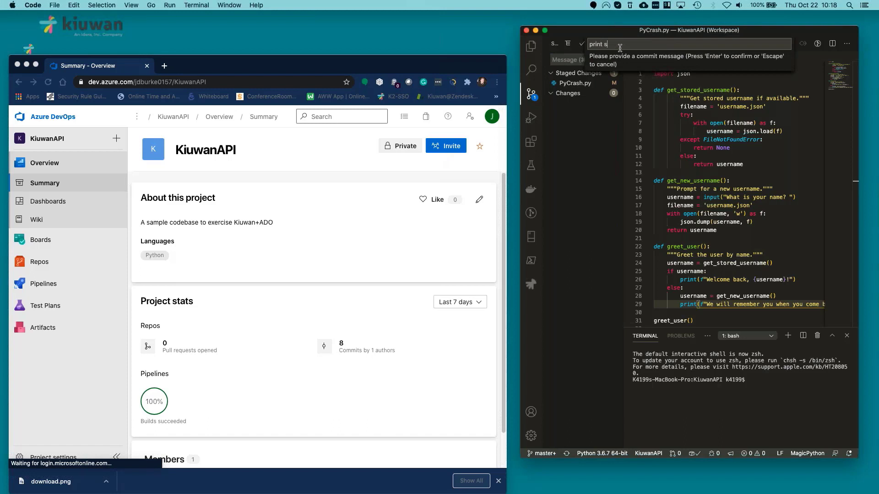
type("tring change")
key("Return")
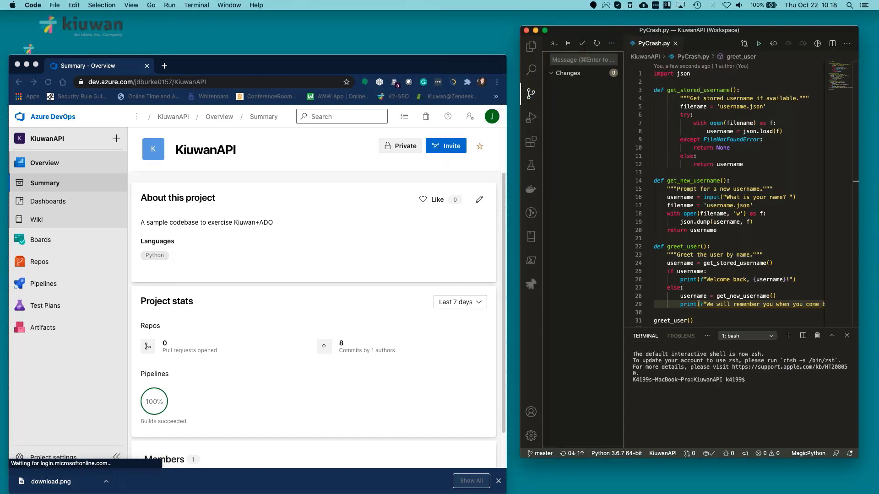
Sync the committed PyCrash.py change on master with the remote repository.
left_click(612, 43)
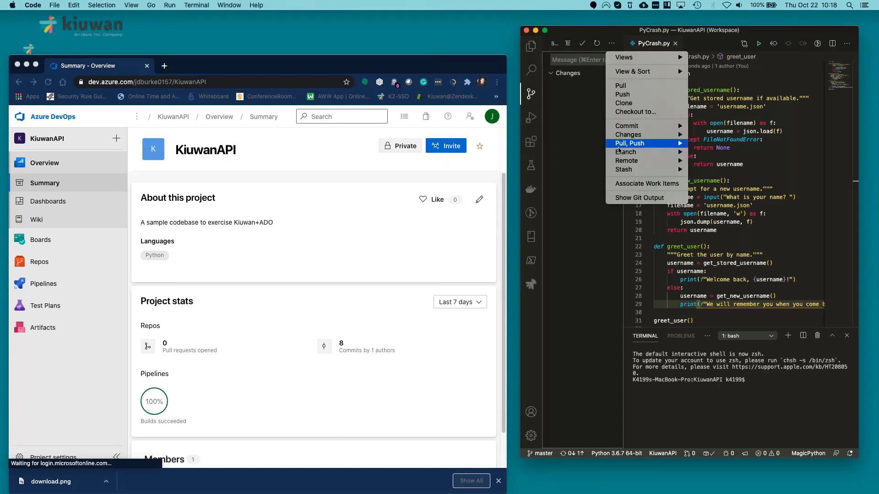
mouse_move(619, 145)
left_click(705, 145)
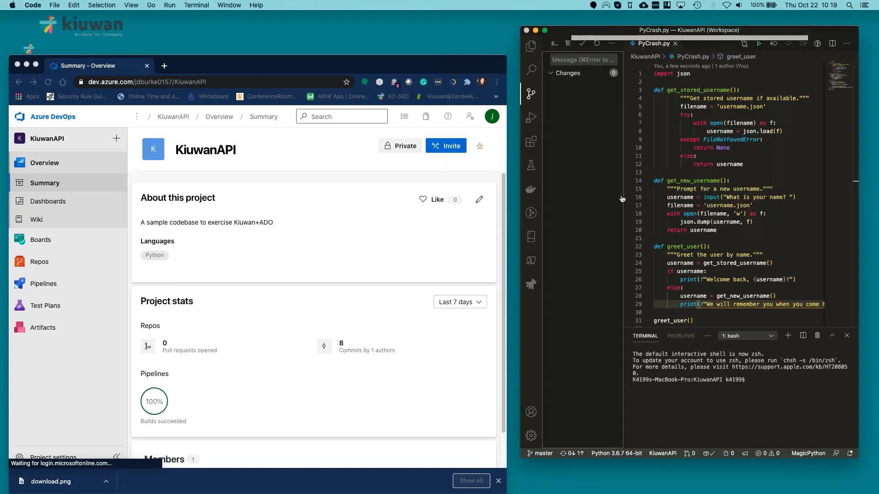
left_click(770, 81)
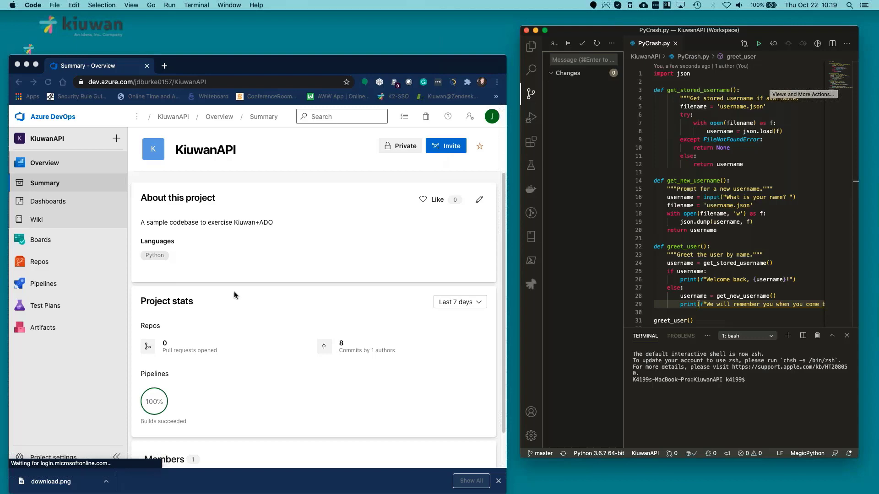
Switch to the Azure DevOps browser window and open the commit history of the KiuwanAPI repository.
left_click(45, 240)
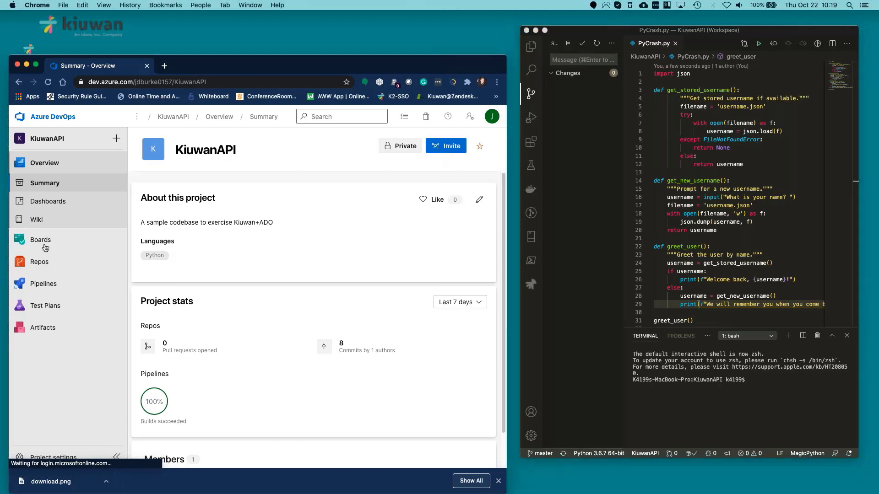
left_click(41, 260)
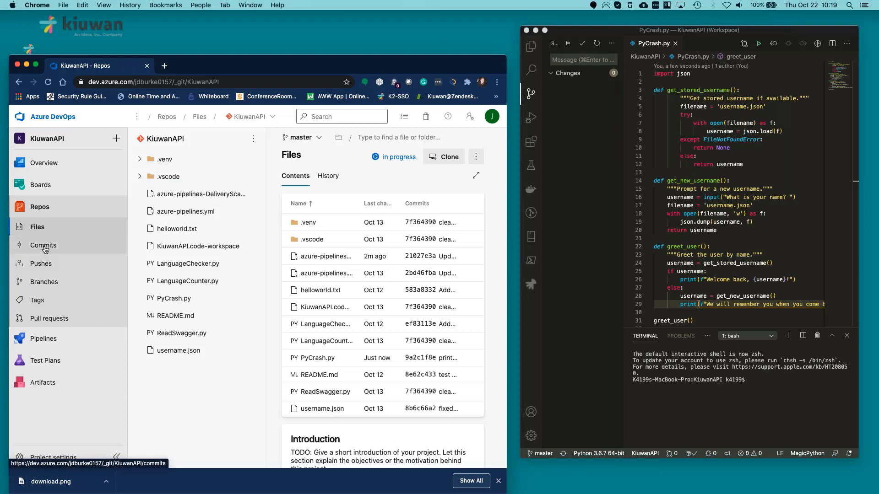
left_click(45, 253)
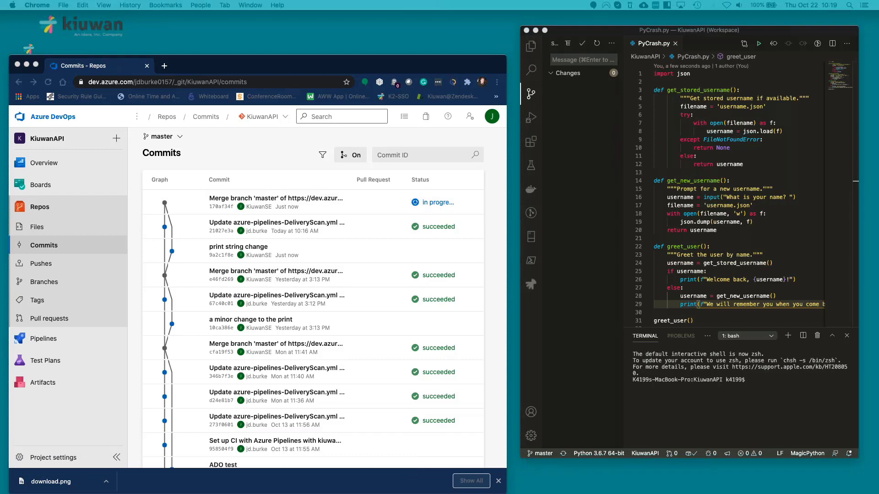
Bring the Kiuwan dashboard window in Opera onto the screen and enlarge it.
left_click_drag(1, 136, 518, 32)
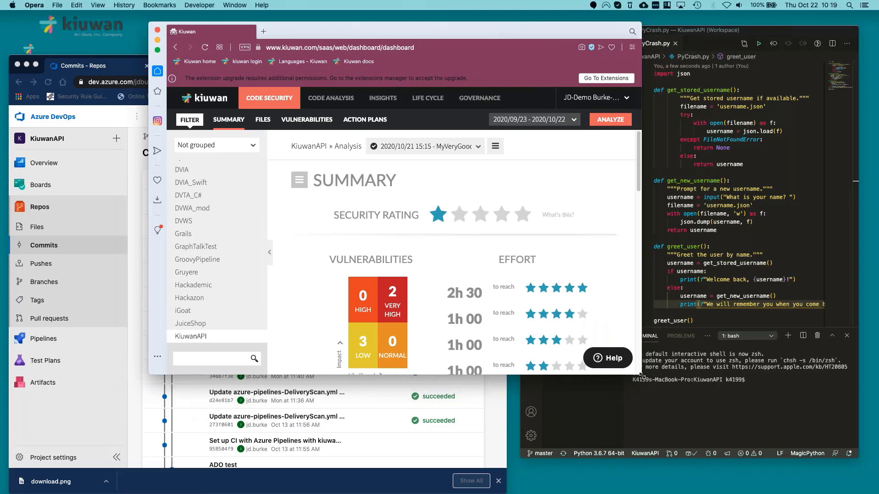
left_click_drag(641, 375, 837, 426)
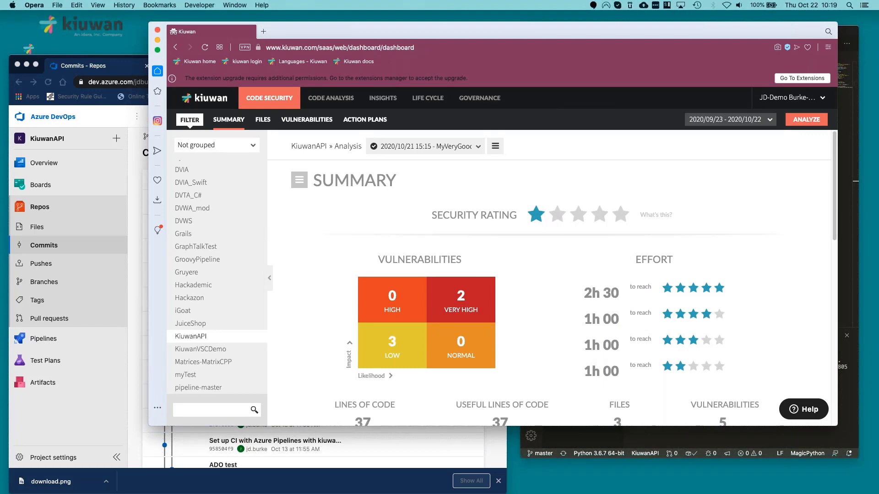
Switch to Mail, read through the Azure DevOps build notification for commit 21027e3a, and close the message.
key("super+Tab")
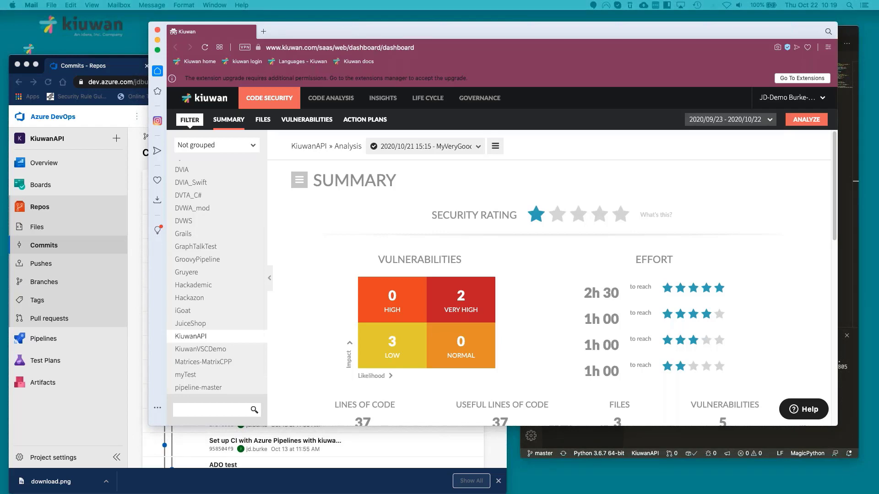
left_click_drag(86, 183, 268, 41)
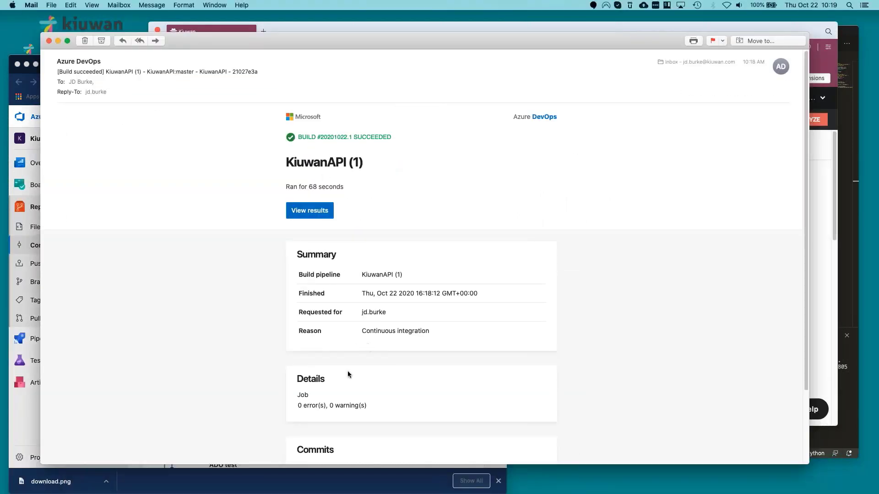
scroll(363, 378, "down", 2)
scroll(364, 379, "down", 3)
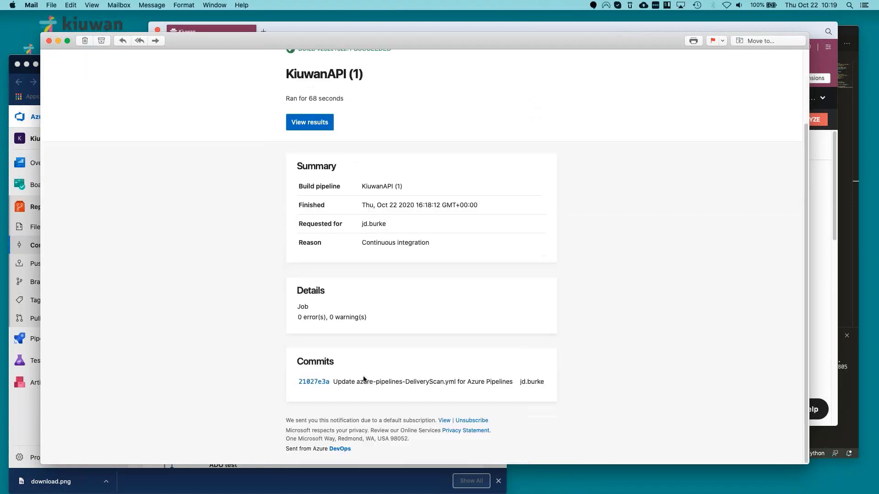
scroll(364, 379, "up", 5)
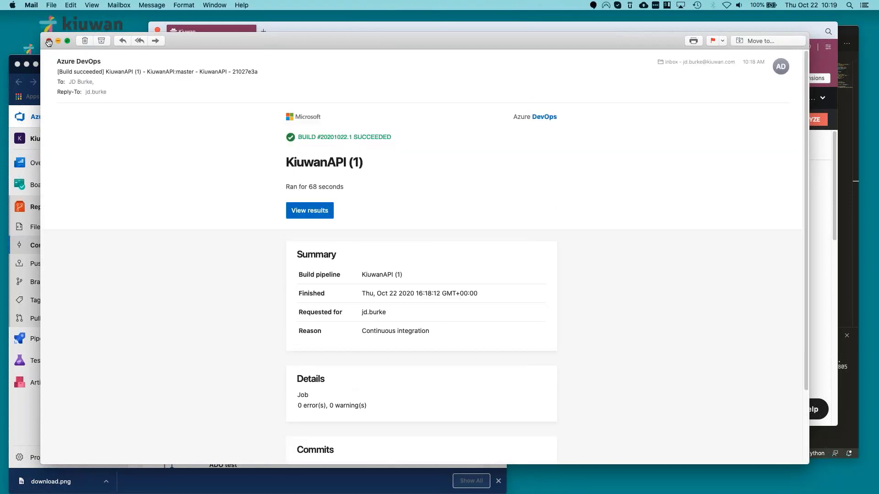
left_click(48, 42)
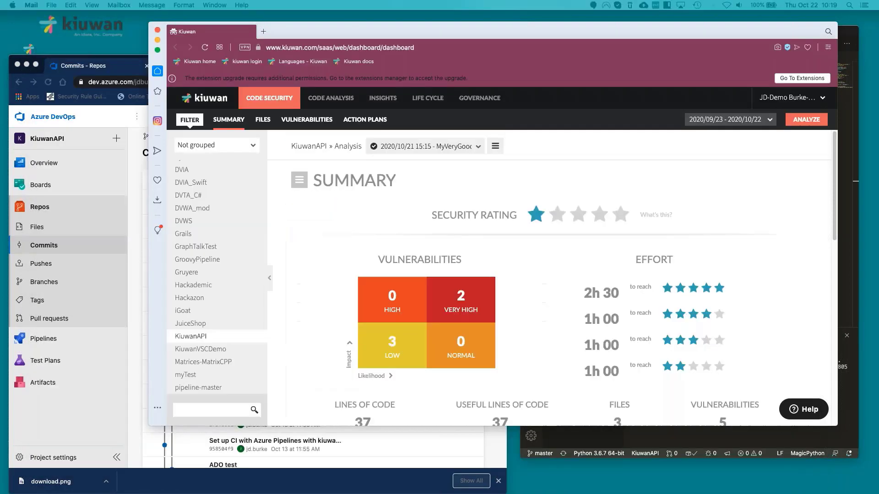
Check the list of KiuwanAPI analyses in Kiuwan, and move that window away to return to the Azure DevOps commits.
left_click(197, 338)
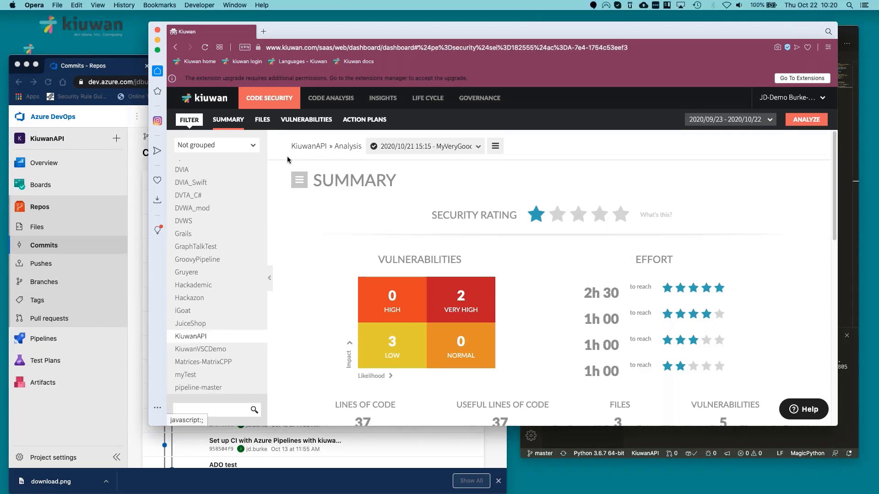
left_click(412, 145)
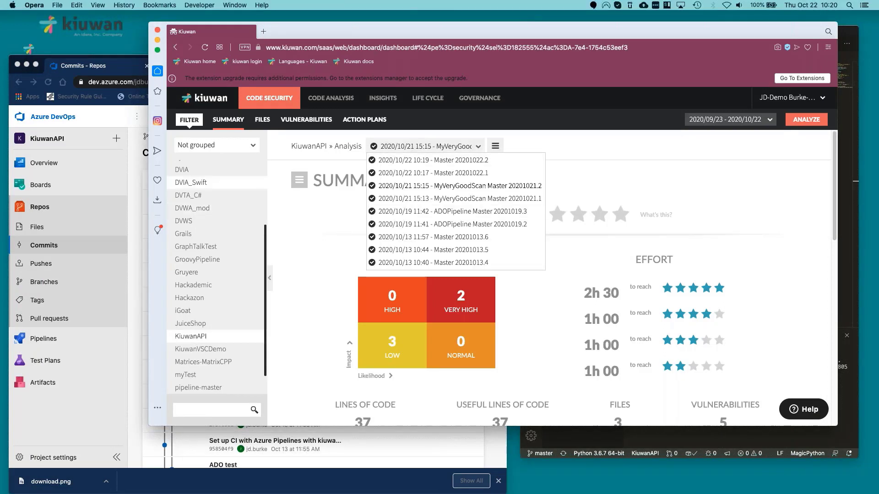
left_click(226, 119)
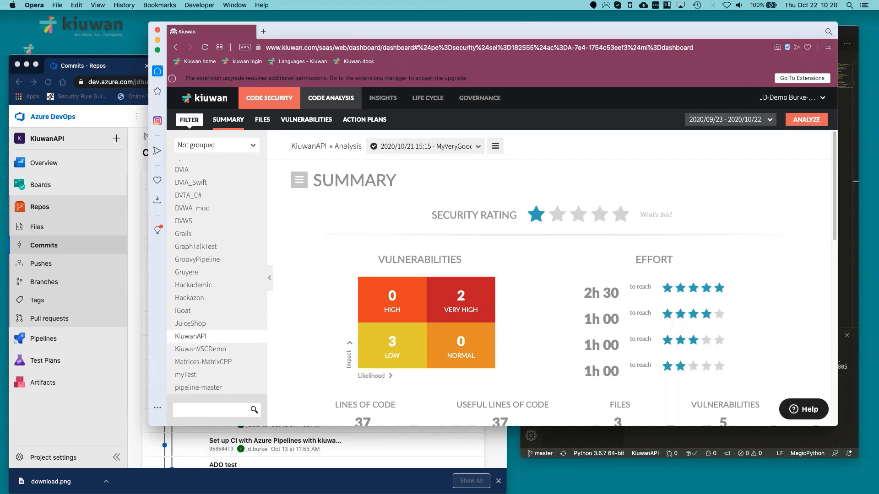
left_click_drag(356, 32, 355, 0)
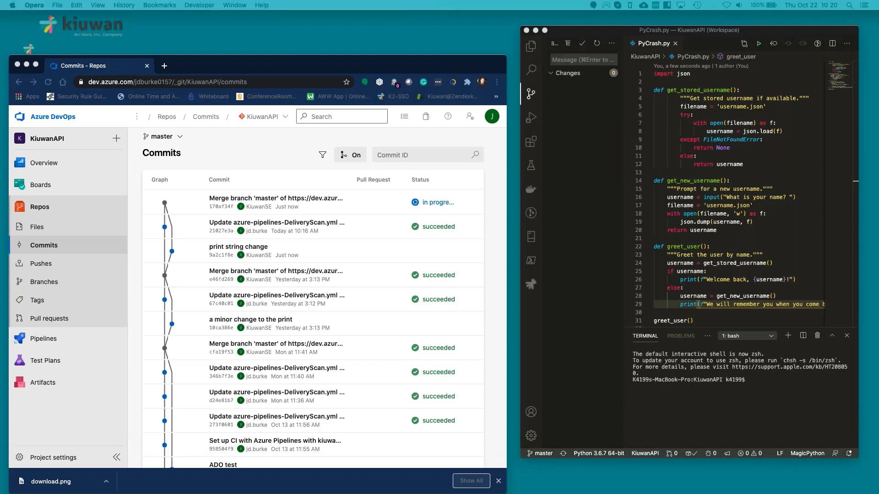
left_click(312, 206)
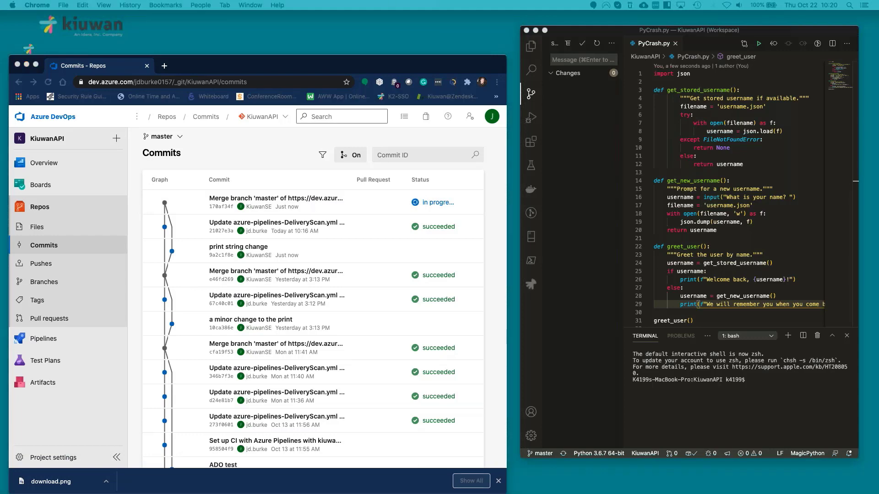
Switch to QuickTime Player, enlarge the ADO Plugin.mov window, clear the new build e-mail away, and play the video.
left_click_drag(0, 28, 151, 18)
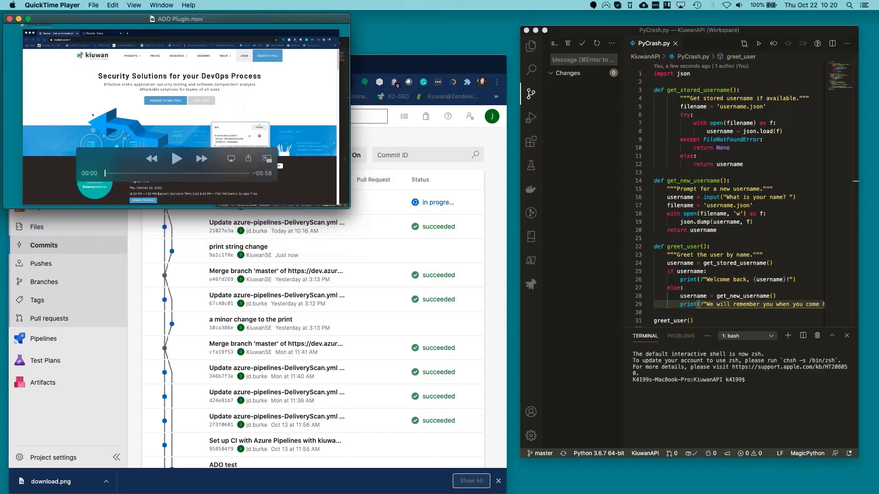
left_click_drag(351, 209, 866, 487)
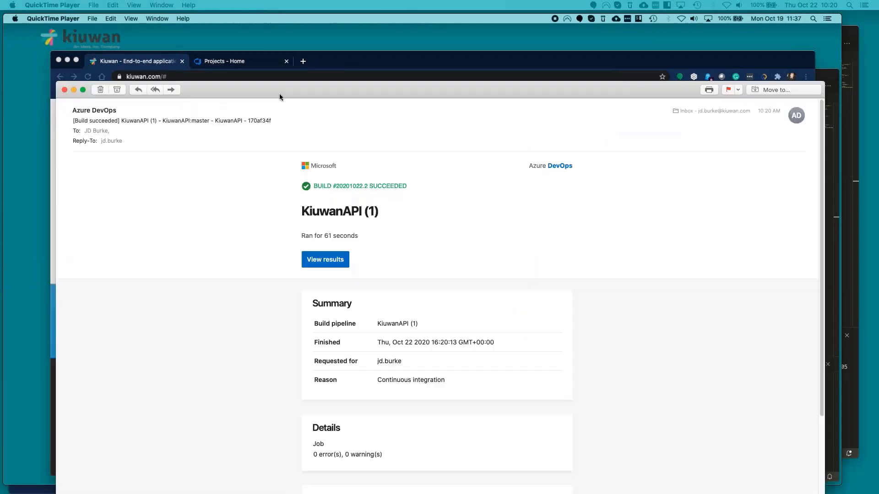
left_click_drag(276, 93, 102, 92)
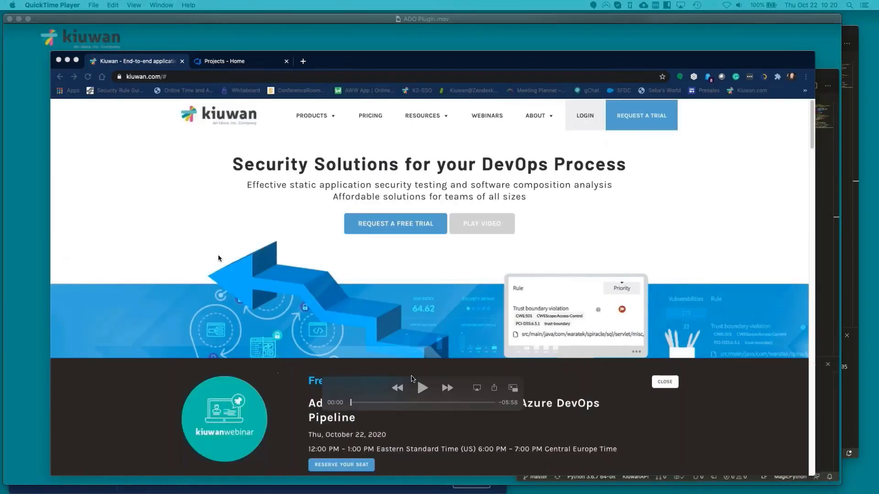
left_click(422, 388)
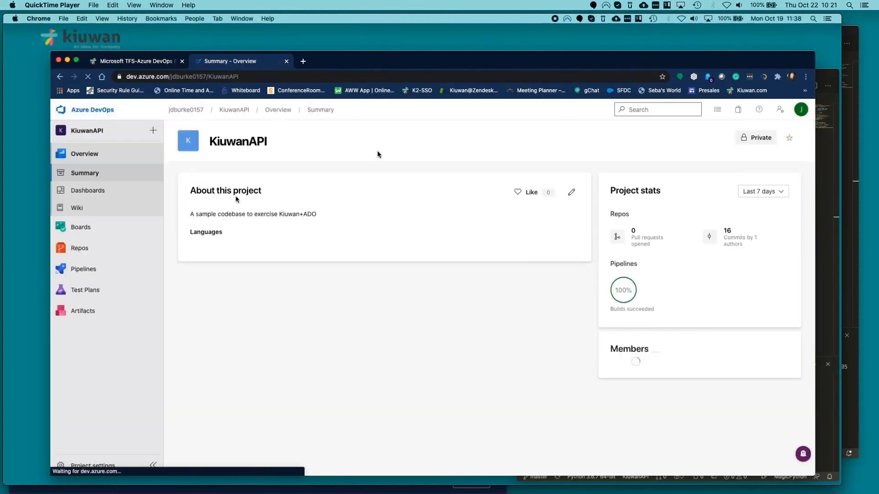
Open the KiuwanAPI (1) pipeline of the KiuwanAPI project for editing.
mouse_move(436, 262)
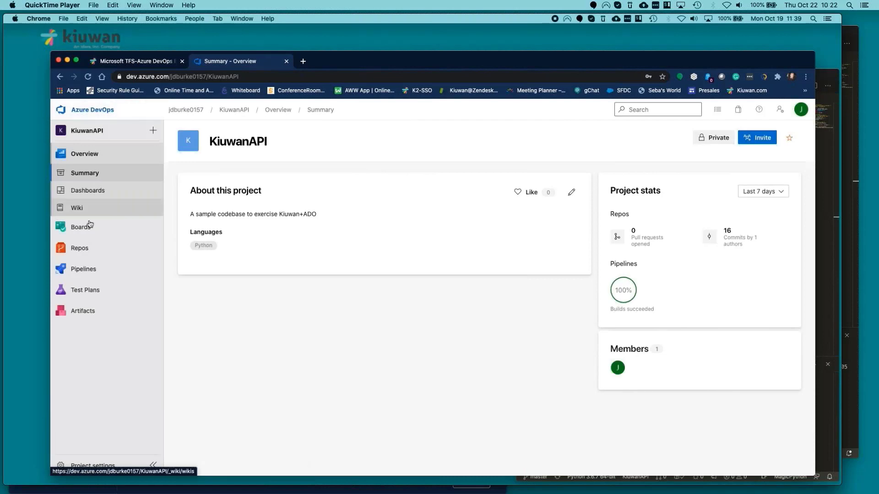
left_click(83, 273)
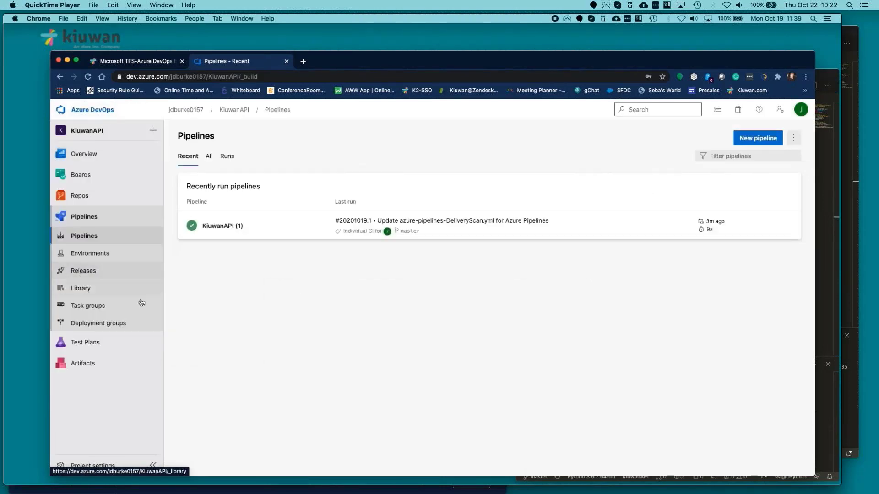
left_click(266, 230)
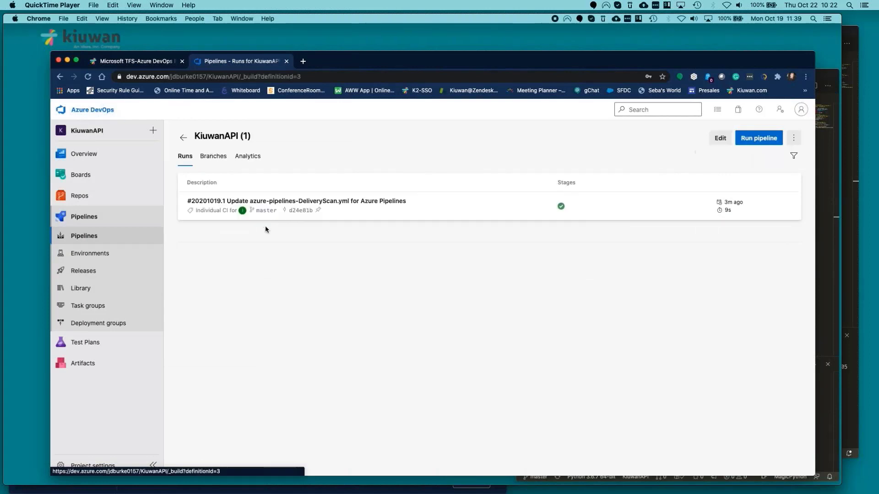
left_click(720, 139)
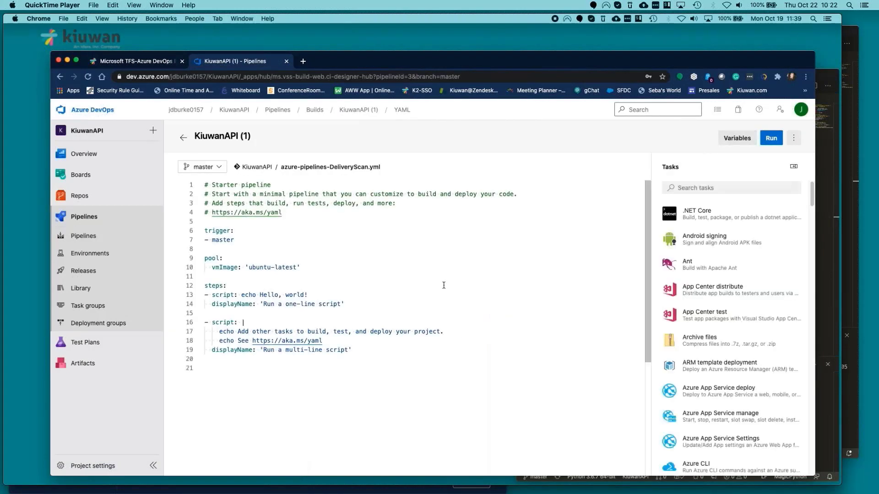
Place the insertion point on line 21 of azure-pipelines-DeliveryScan.yml, search the tasks for "kiuwan", and open Kiuwan Baseline Analysis.
left_click(209, 362)
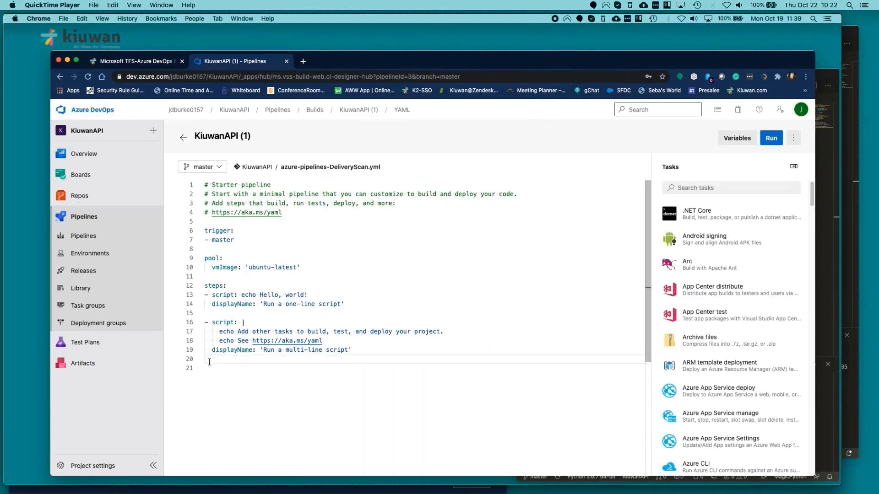
left_click(206, 368)
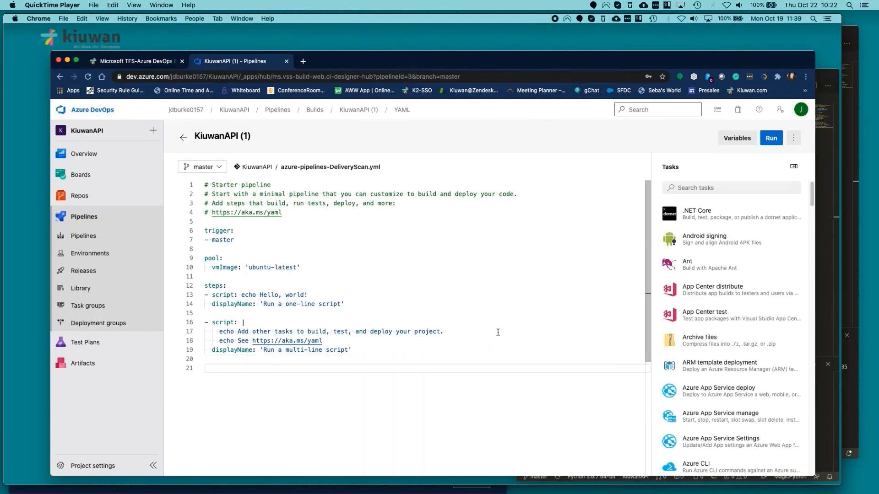
left_click(712, 187)
type("k")
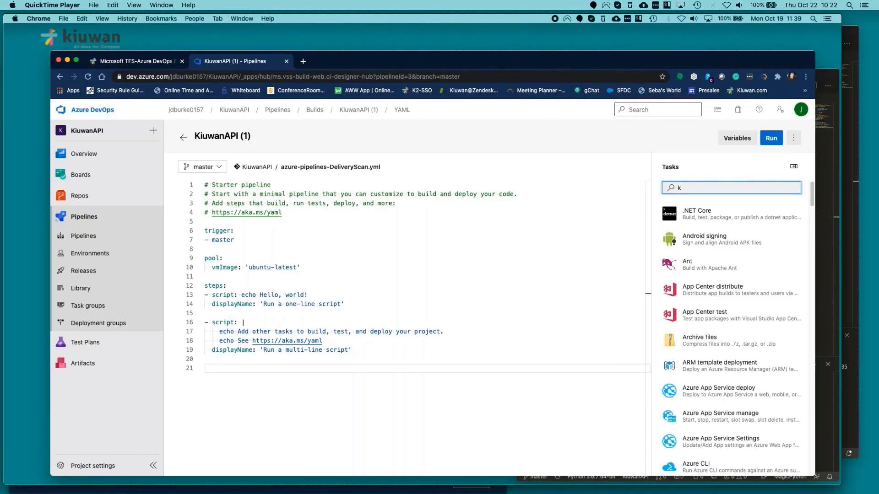
type("iuwan")
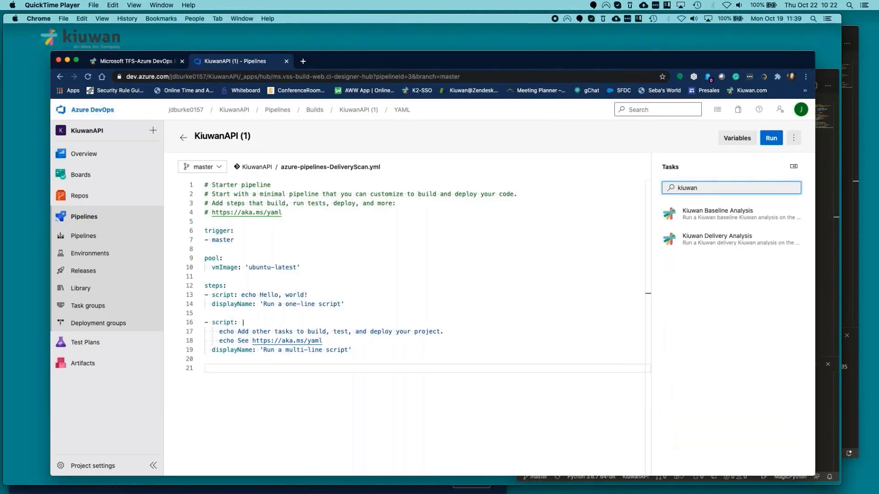
left_click(719, 213)
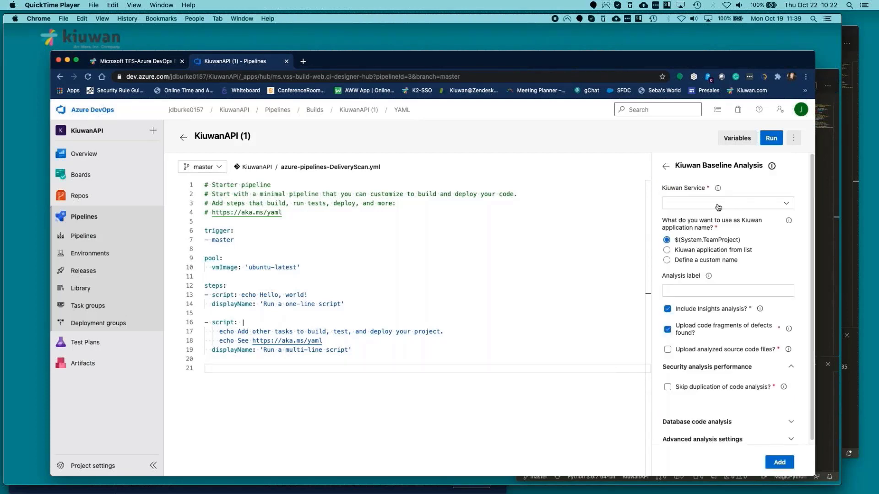
Select myKiuwan as the Kiuwan service and set the analysis label to ADOPipeline.
left_click(718, 203)
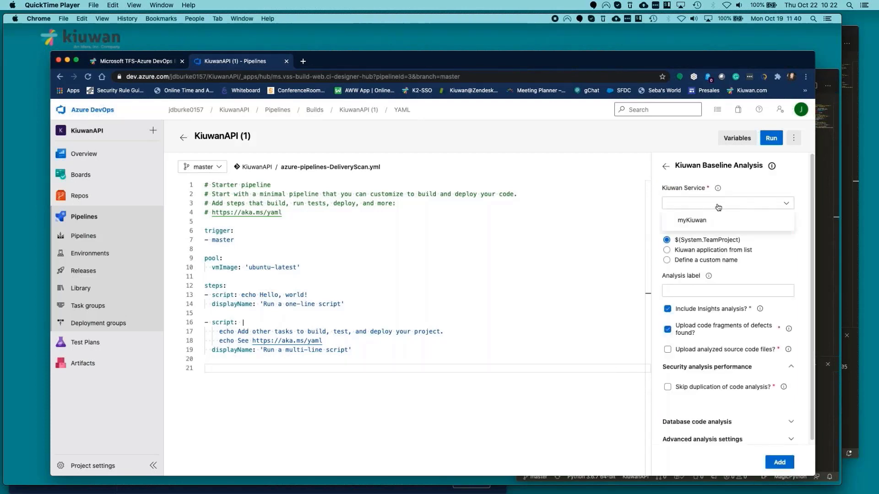
left_click(707, 221)
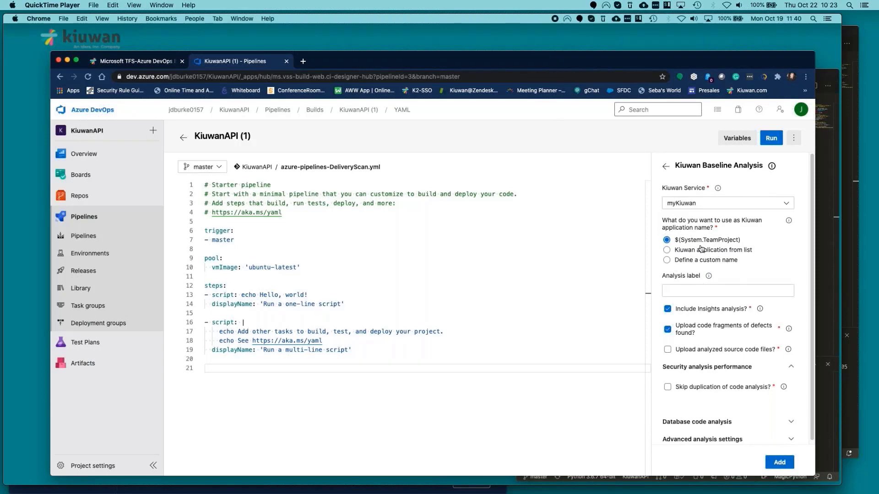
left_click(679, 291)
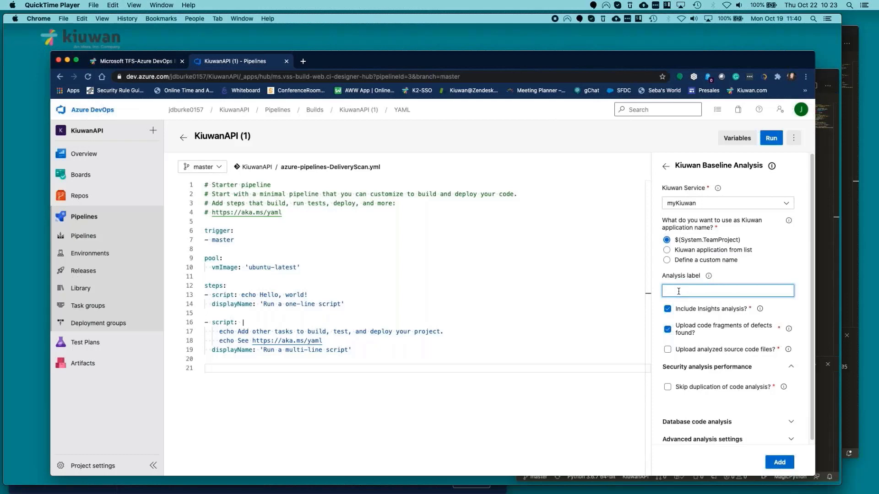
type("ADOPipeline")
scroll(693, 393, "down", 1)
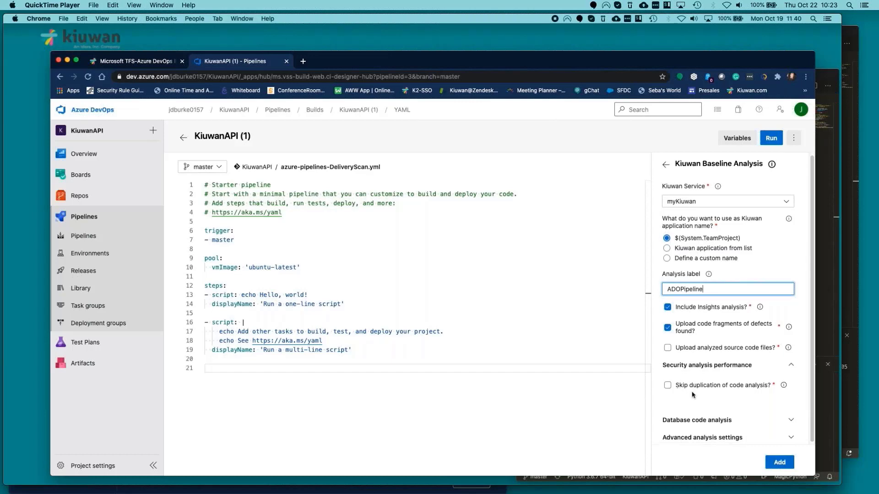
Expand the database code and advanced analysis settings, and add the Kiuwan Baseline Analysis task to the pipeline YAML.
left_click(685, 423)
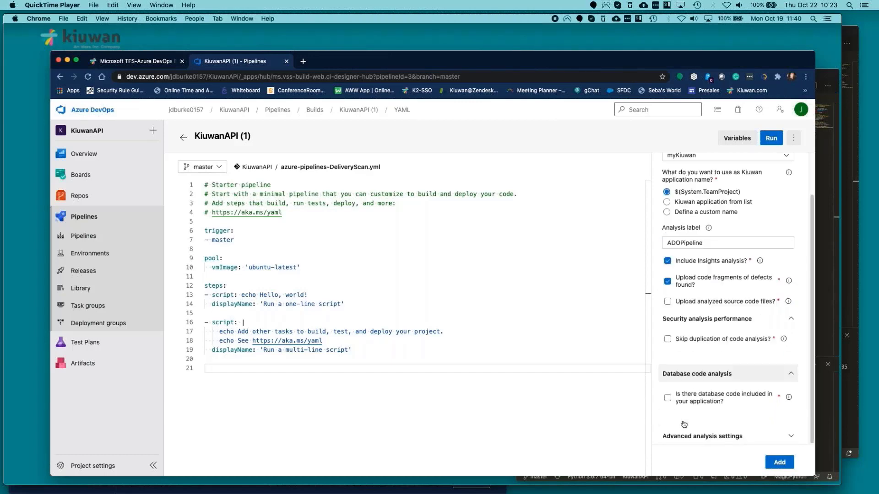
left_click(681, 436)
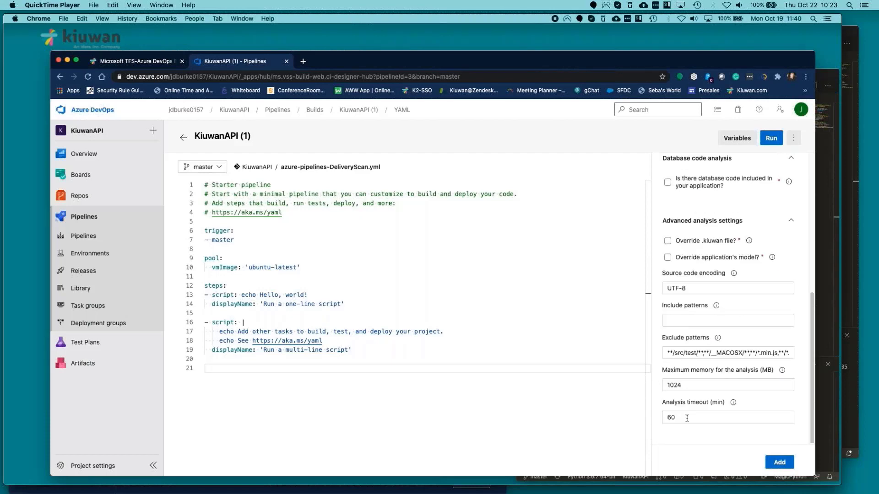
left_click(778, 462)
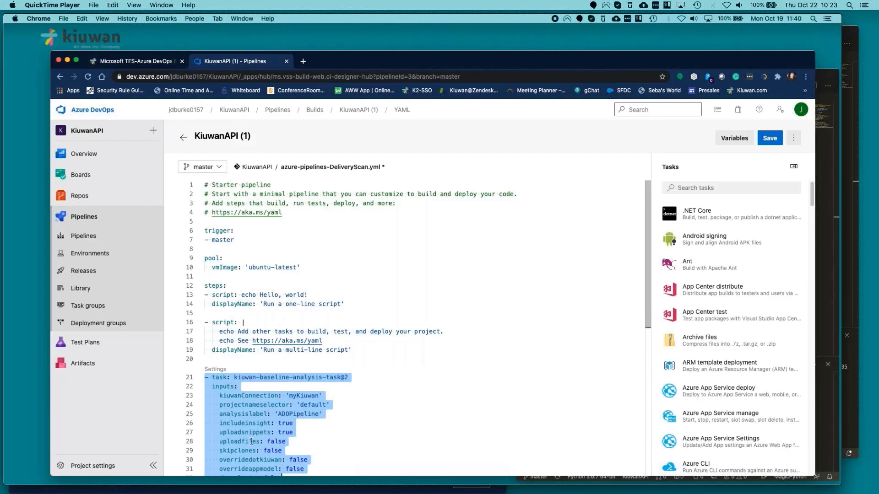
Save azure-pipelines-DeliveryScan.yml with the default commit message, committing directly to the master branch.
scroll(293, 412, "down", 5)
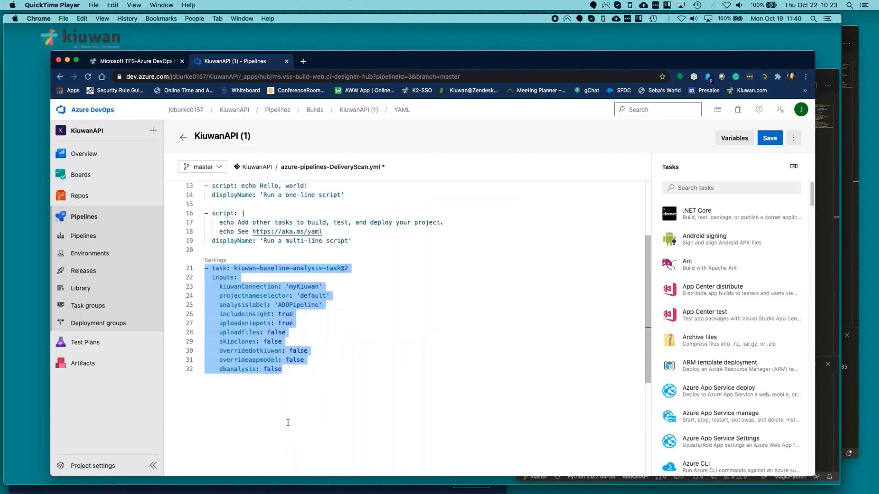
left_click(769, 138)
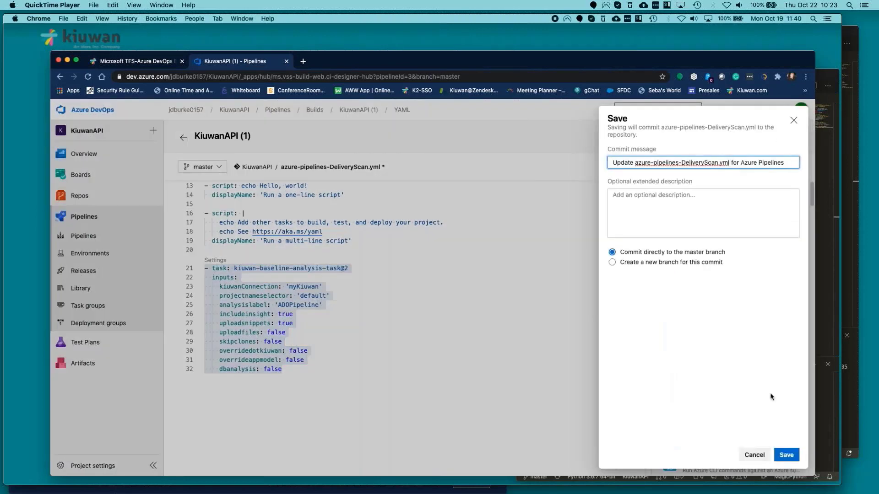
left_click(785, 454)
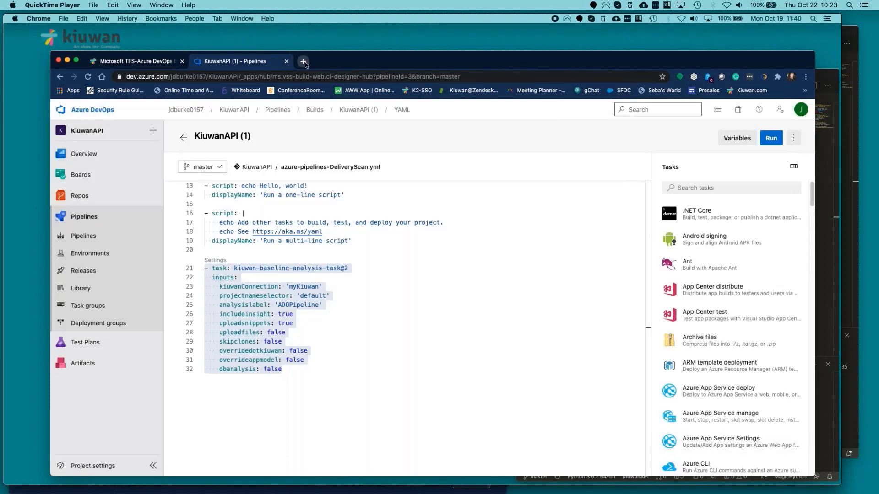
Switch to Visual Studio Code and change the line 29 message in PyCrash.py to begin "We will try to remember you".
left_click(828, 210)
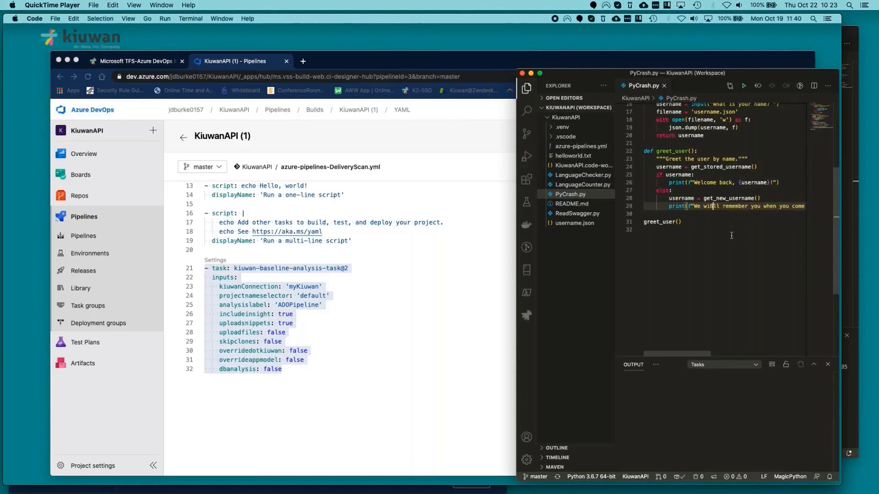
key("BackSpace")
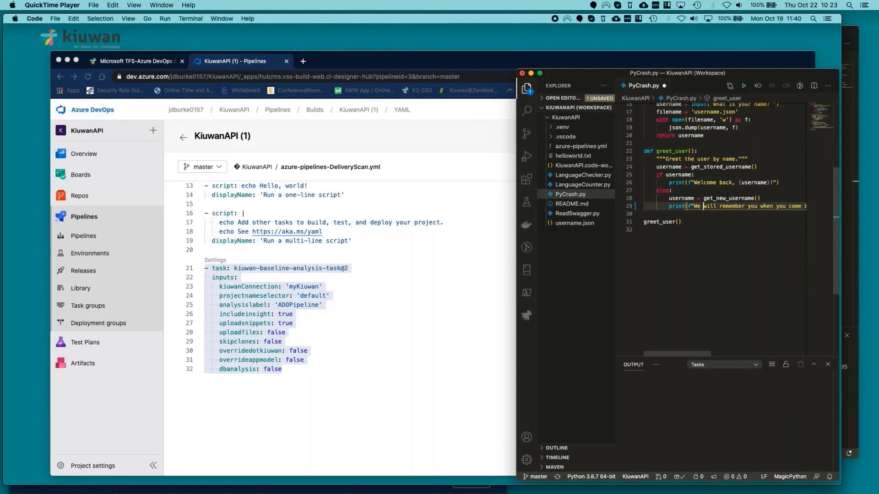
left_click(709, 206)
type("try to")
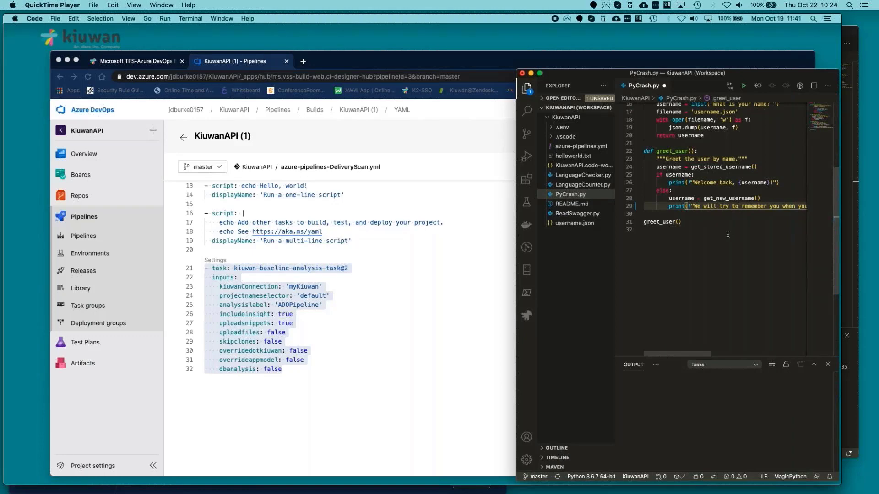
Save PyCrash.py and run it in the terminal.
left_click(55, 18)
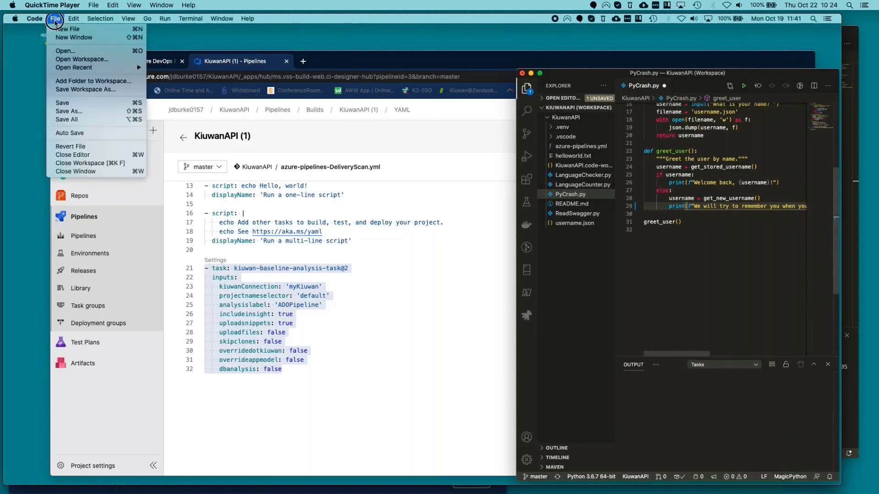
left_click(62, 103)
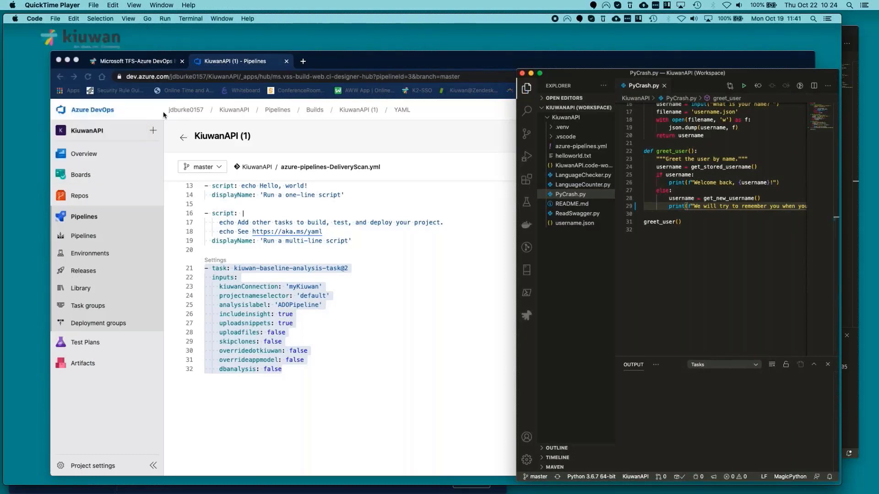
left_click(744, 86)
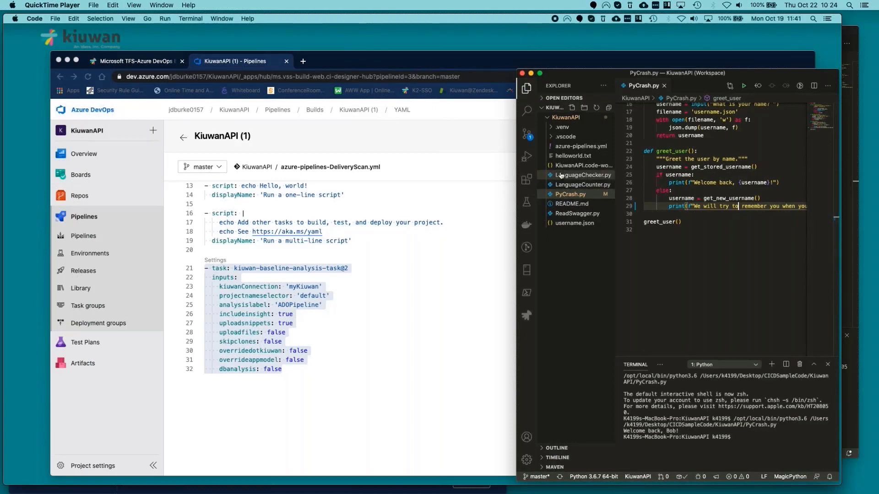
Stage the PyCrash.py change and commit it to master with the message "ADO test".
left_click(526, 135)
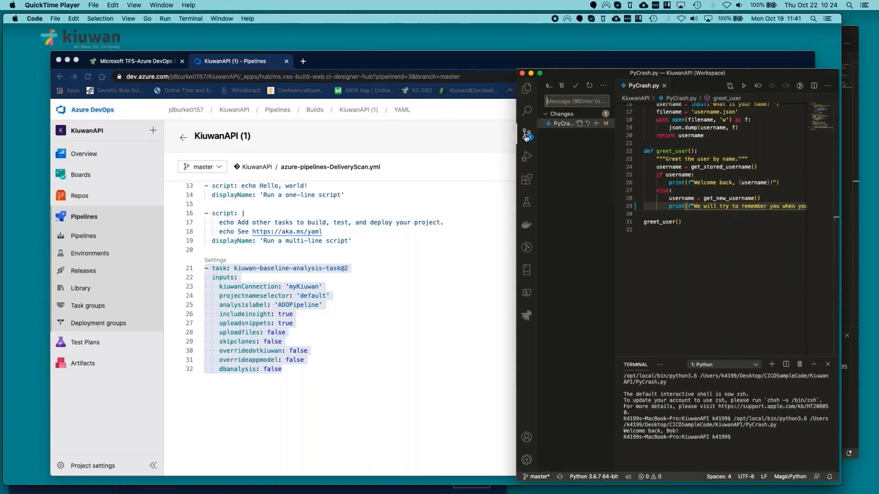
left_click(595, 123)
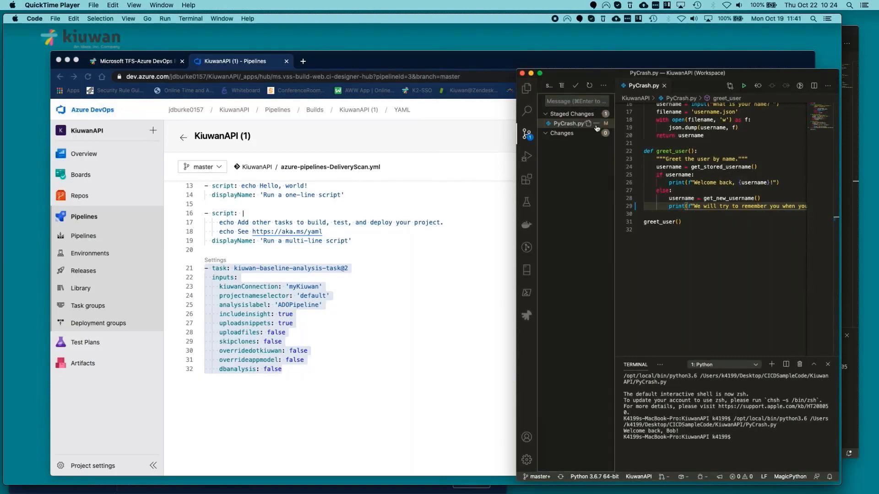
left_click(575, 86)
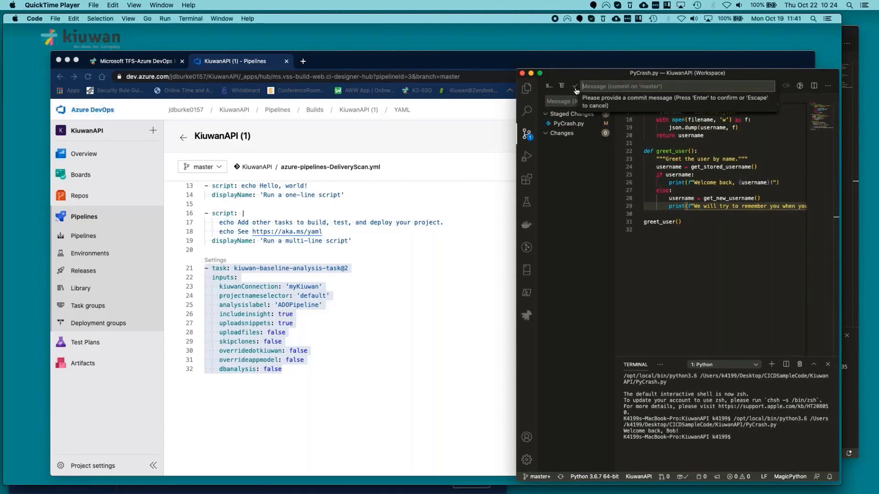
type("ADO test")
key("Return")
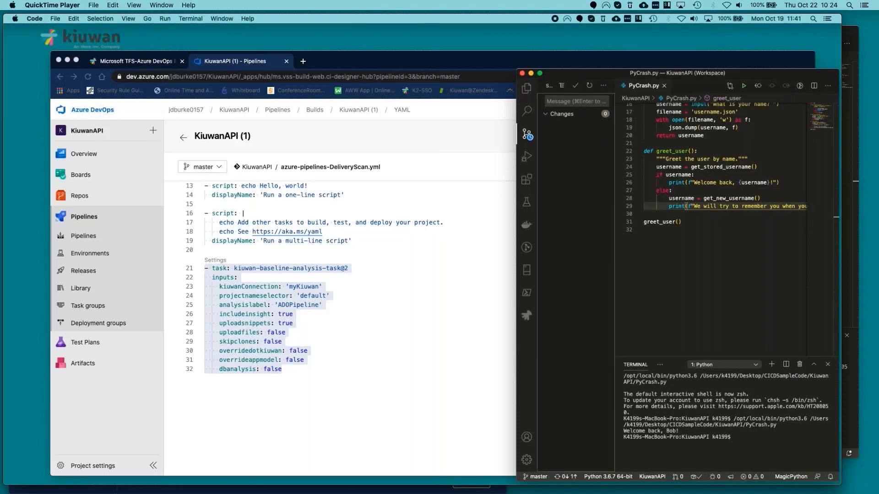
Sync the local commits with origin/master and accept the push and pull.
left_click(603, 85)
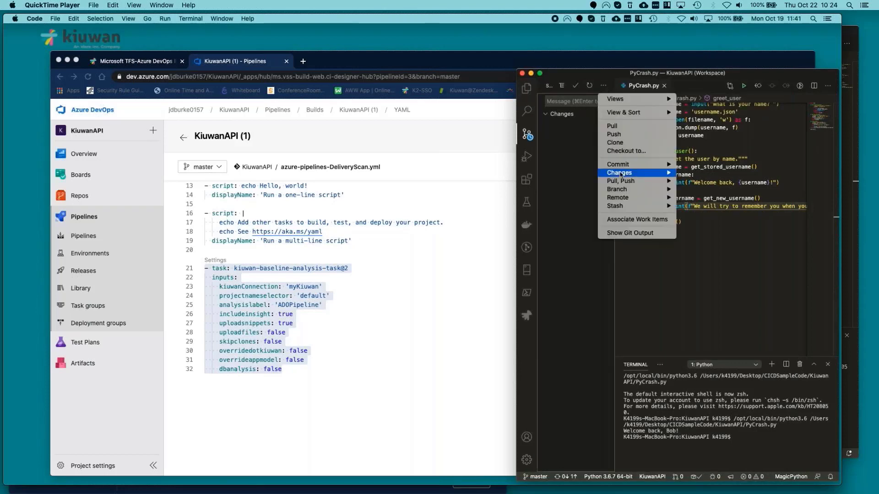
mouse_move(621, 175)
mouse_move(662, 182)
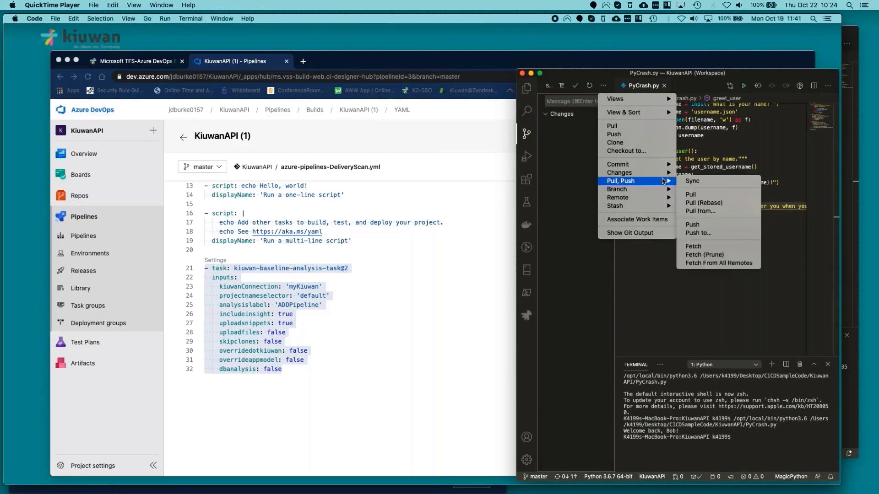
left_click(690, 182)
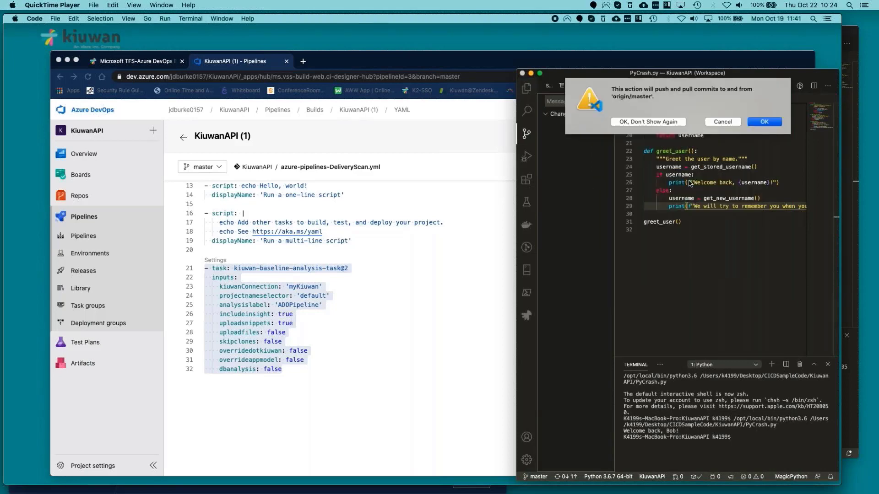
left_click(763, 122)
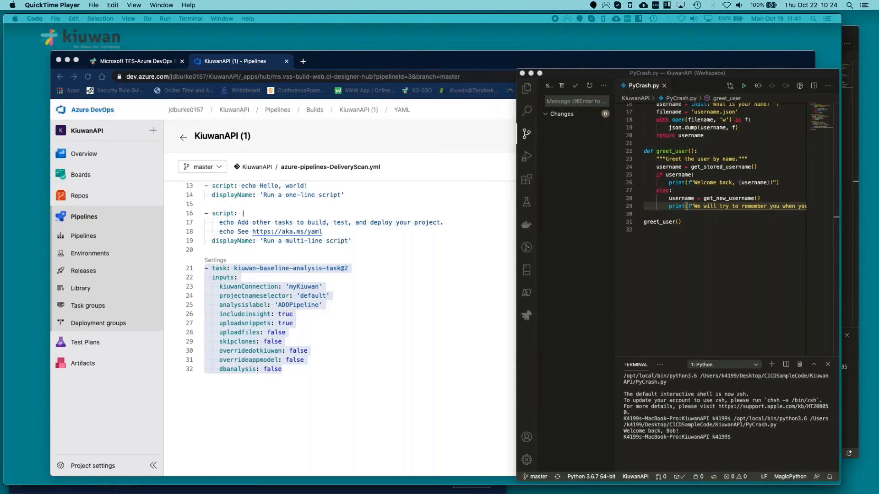
Switch to the Kiuwan dashboard in Opera and review the list of analyses for the KiuwanAPI application.
mouse_move(297, 452)
mouse_move(229, 280)
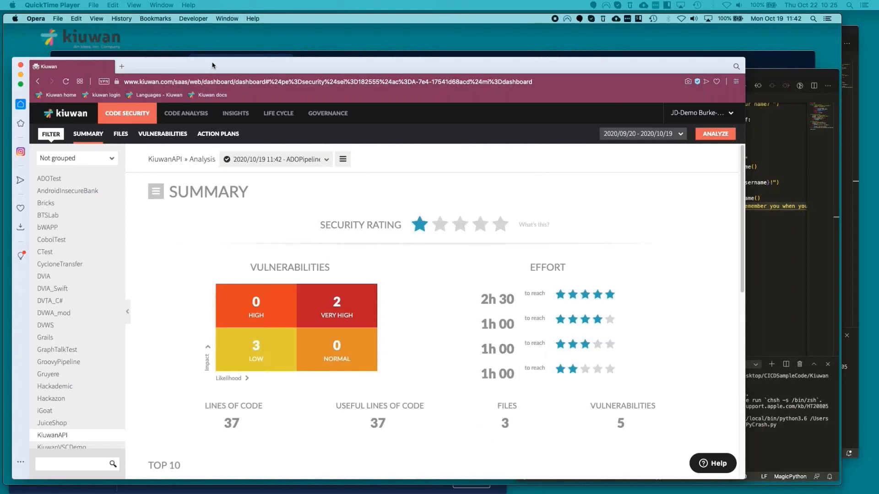
left_click(326, 160)
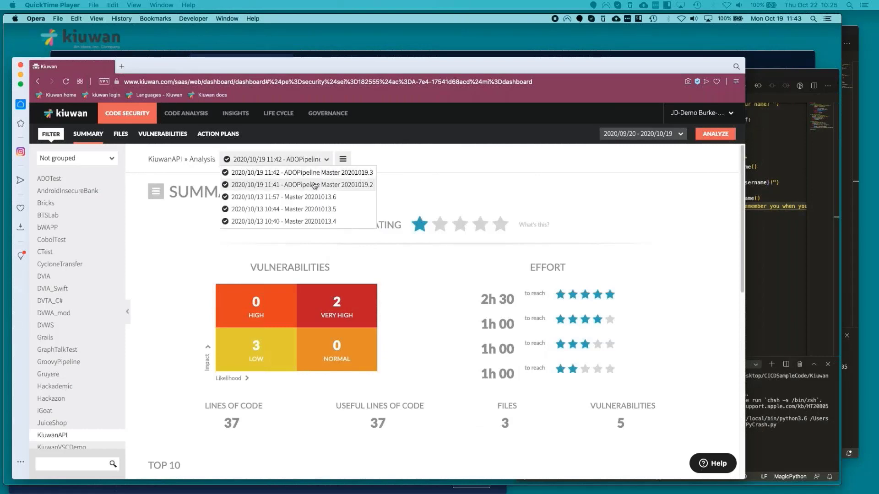
left_click(448, 160)
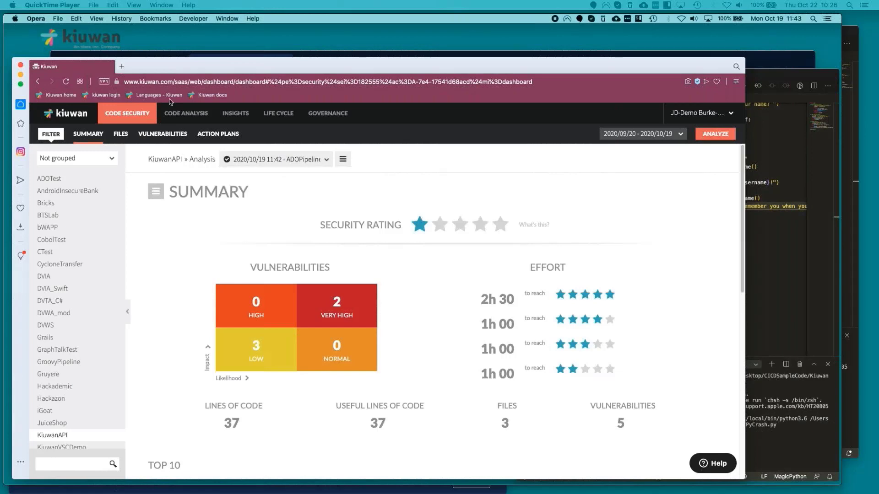
Minimize the Opera and Visual Studio Code windows, and open the KiuwanAPI project's recent pipelines list in Azure DevOps.
left_click(21, 75)
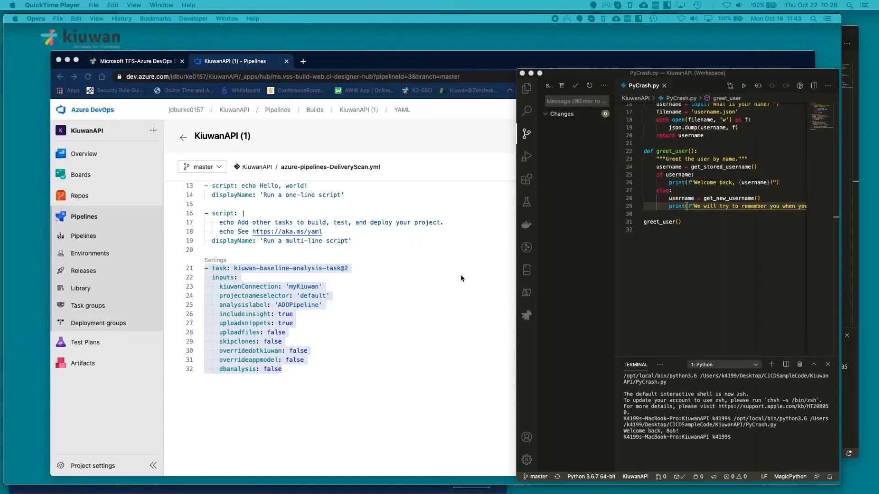
left_click(531, 73)
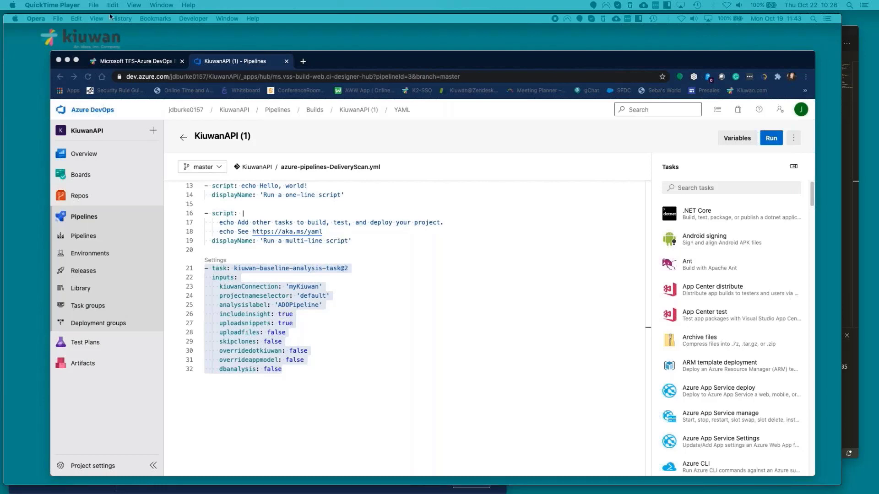
left_click(78, 237)
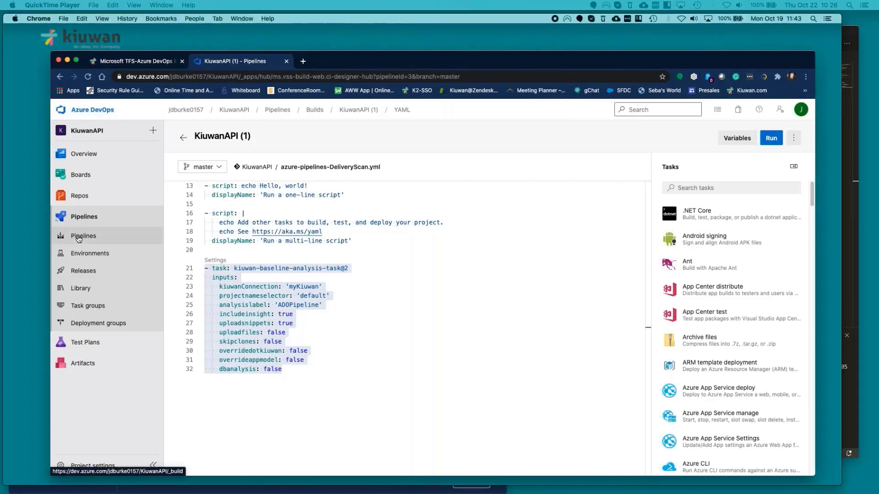
left_click(80, 155)
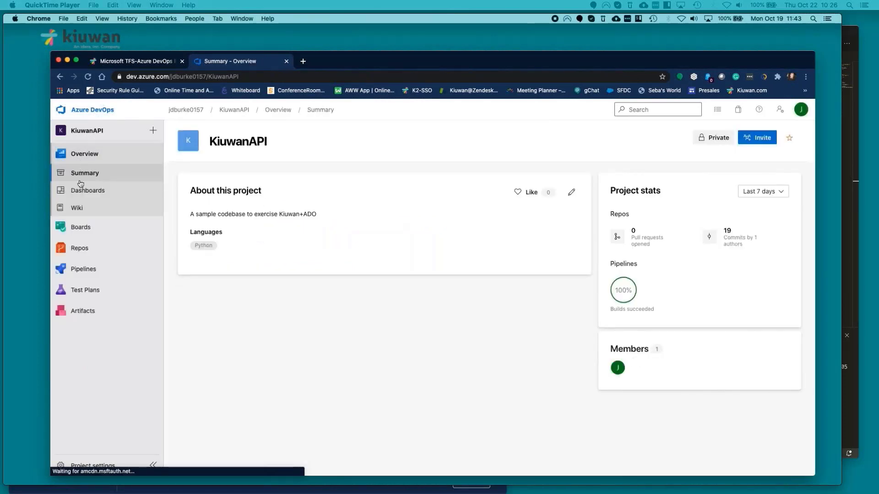
left_click(80, 181)
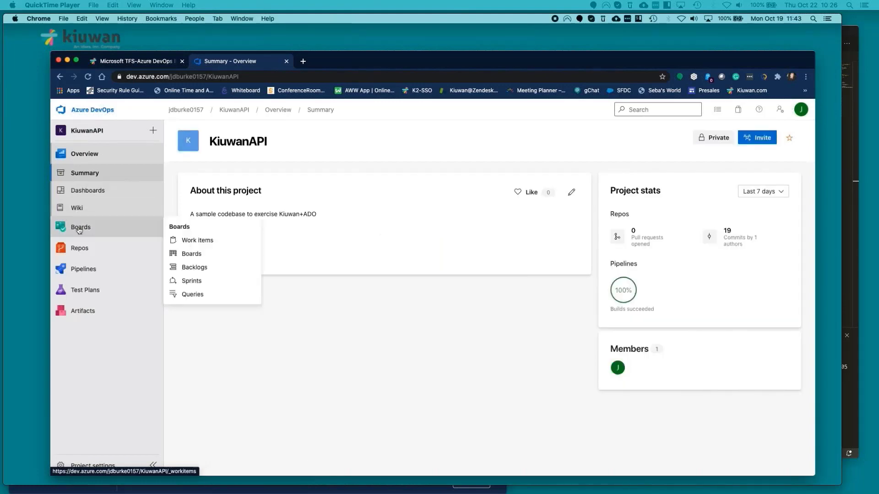
mouse_move(82, 258)
left_click(84, 270)
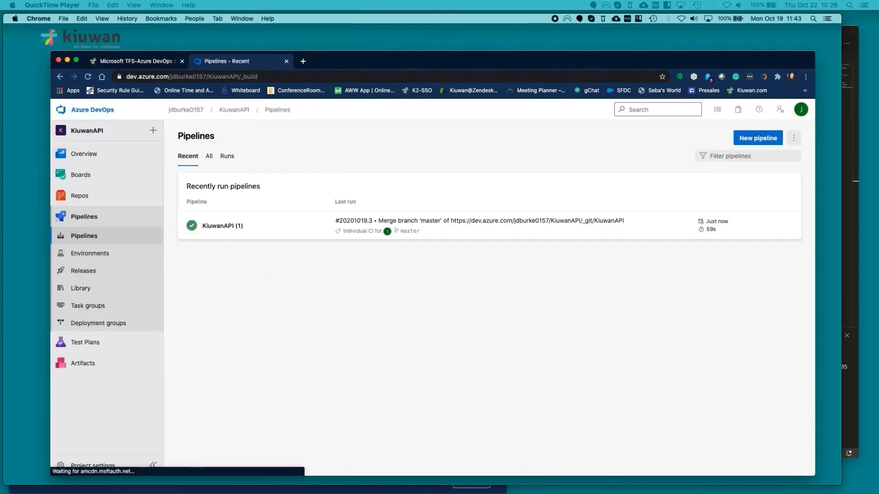
Close the ADO Plugin.mov video, return to the slideshow, and advance to the Normative/Standards & Frameworks slide.
mouse_move(253, 341)
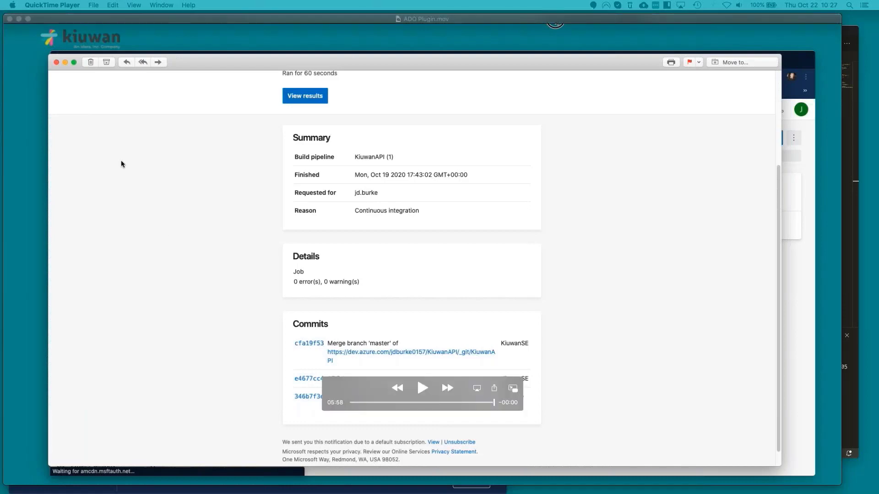
left_click(9, 19)
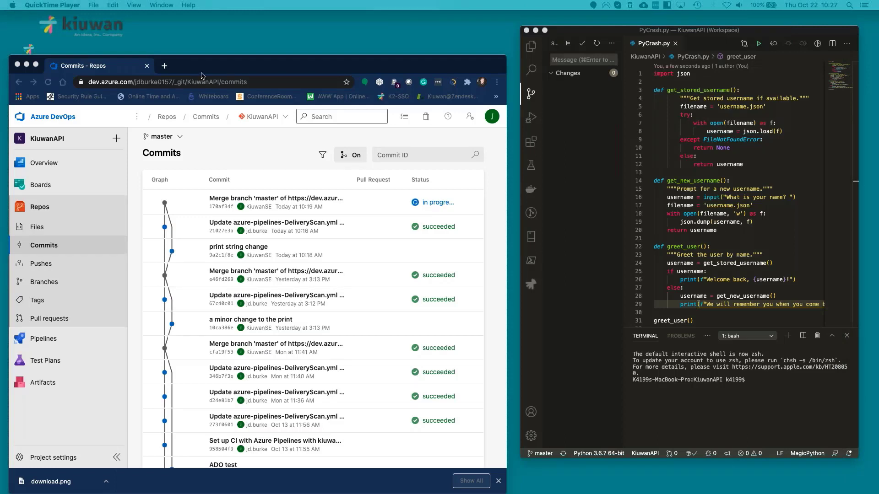
left_click(200, 74)
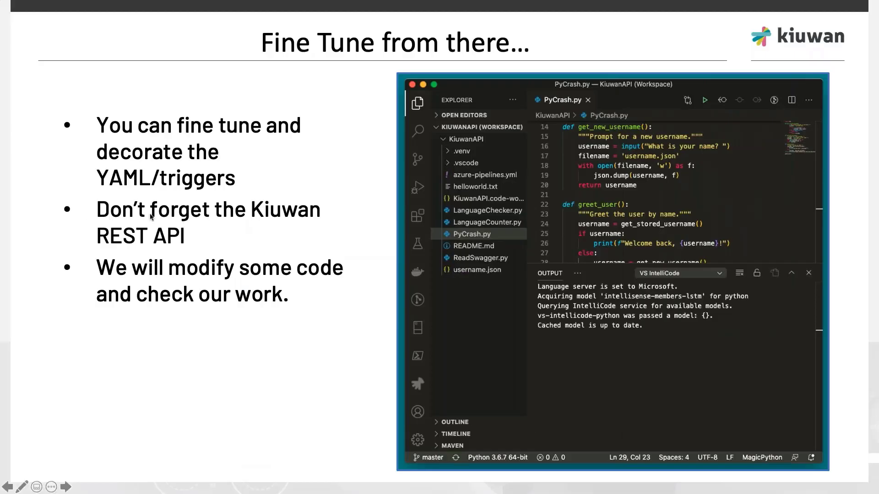
key("Right")
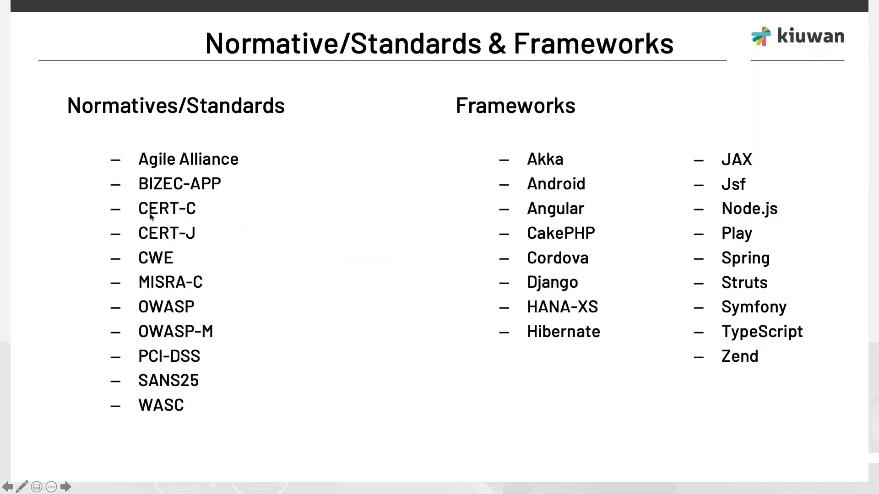